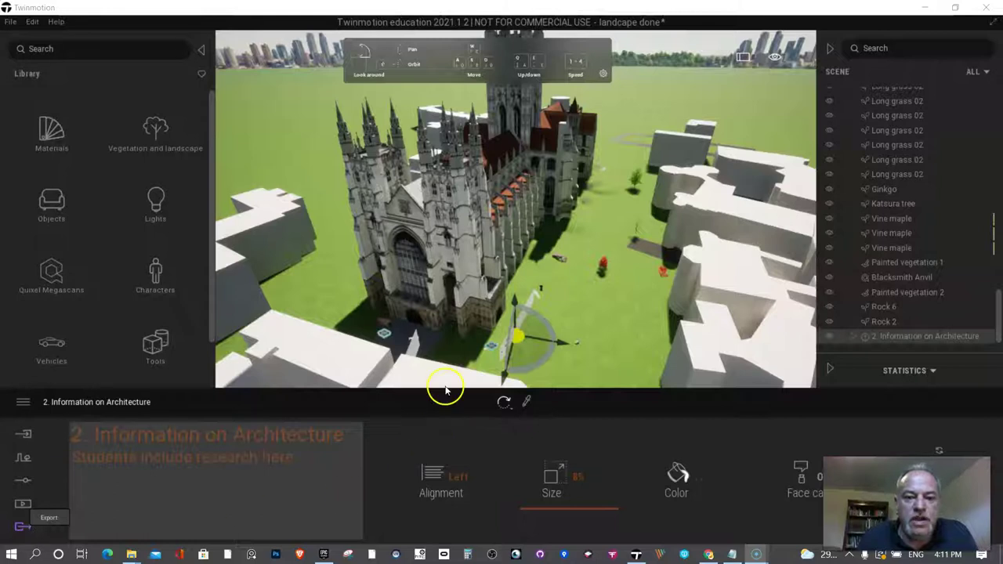
left_click(403, 402)
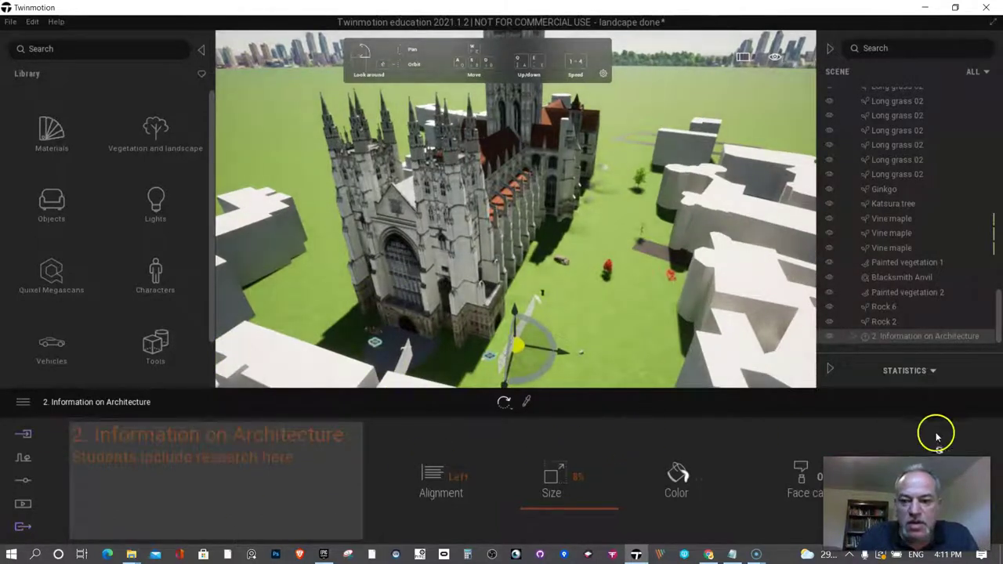
left_click(45, 127)
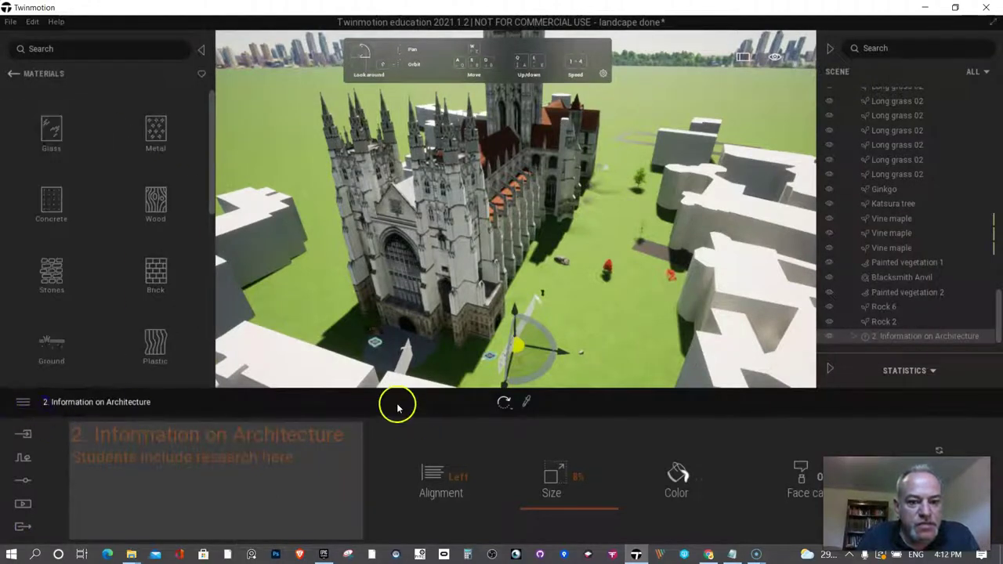
- Examine the video screen and the "1. Entrance" text panel in front of the cathedral's main door
scroll(371, 337, "up", 3)
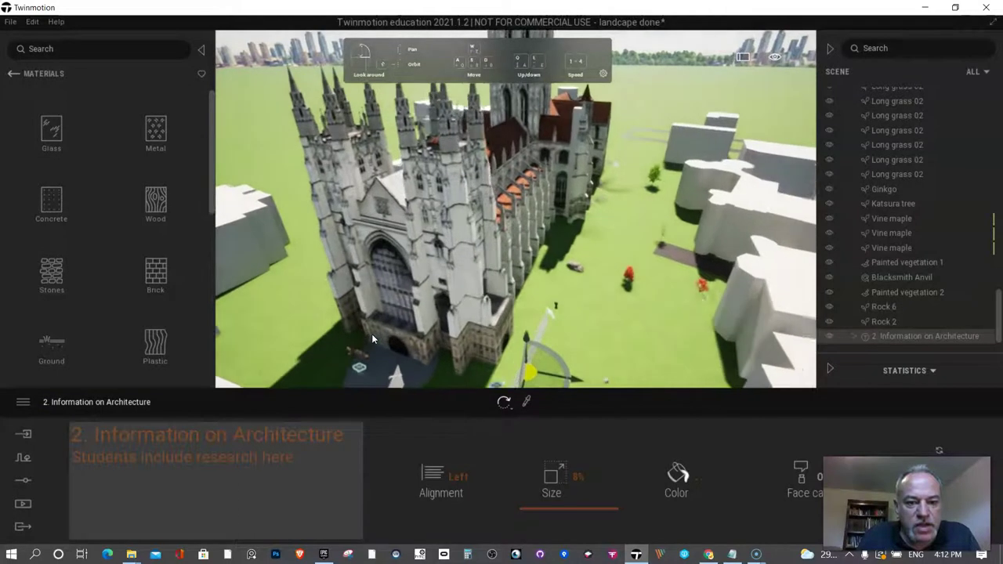
scroll(371, 338, "up", 3)
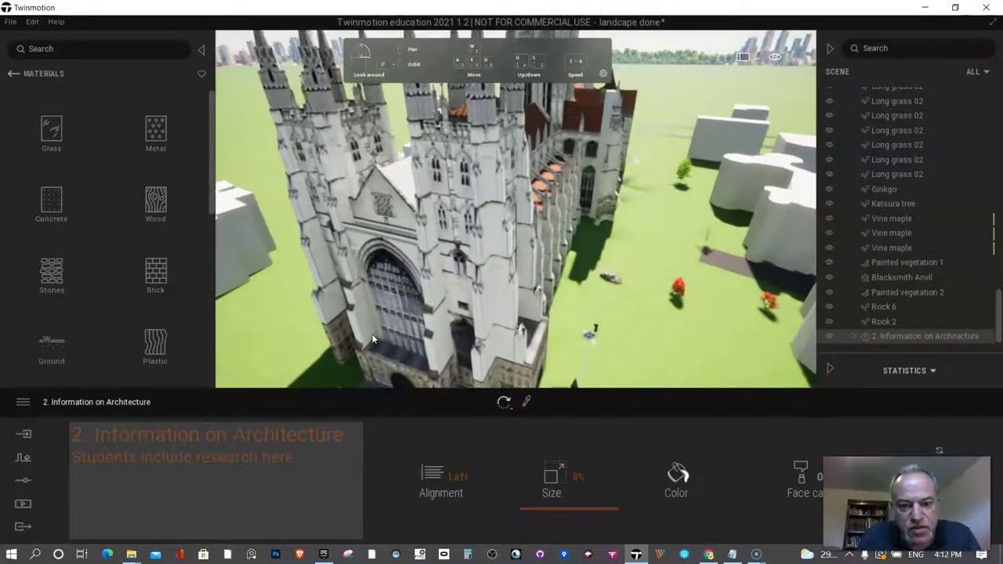
scroll(372, 339, "up", 3)
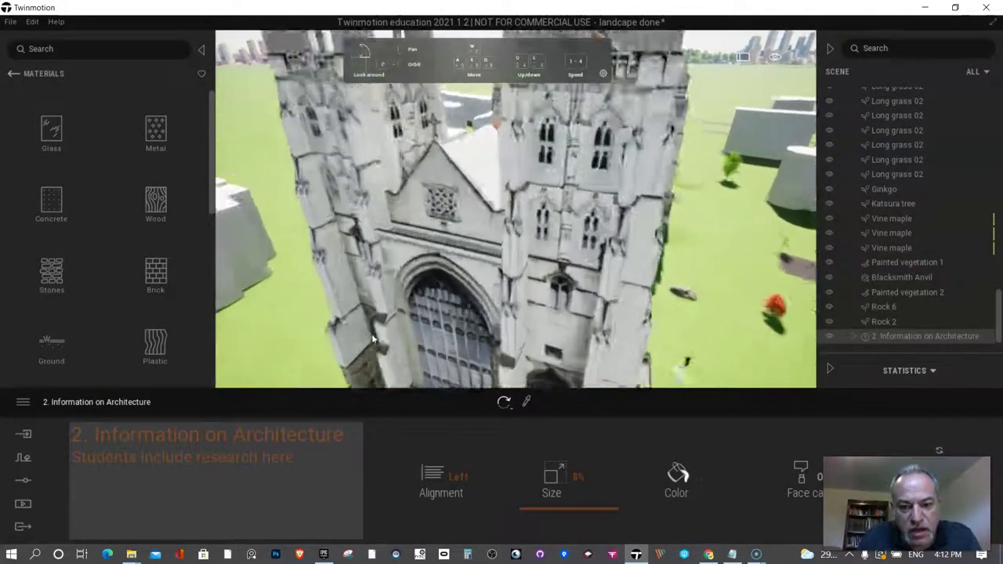
key("q")
key("a")
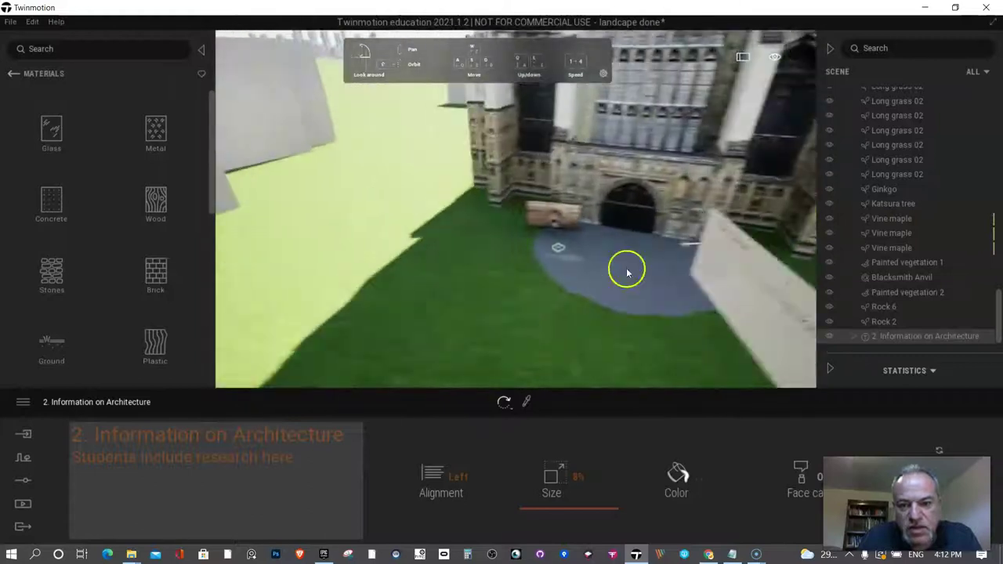
key("d")
left_click(640, 262)
key("a")
key("d")
left_click(703, 265)
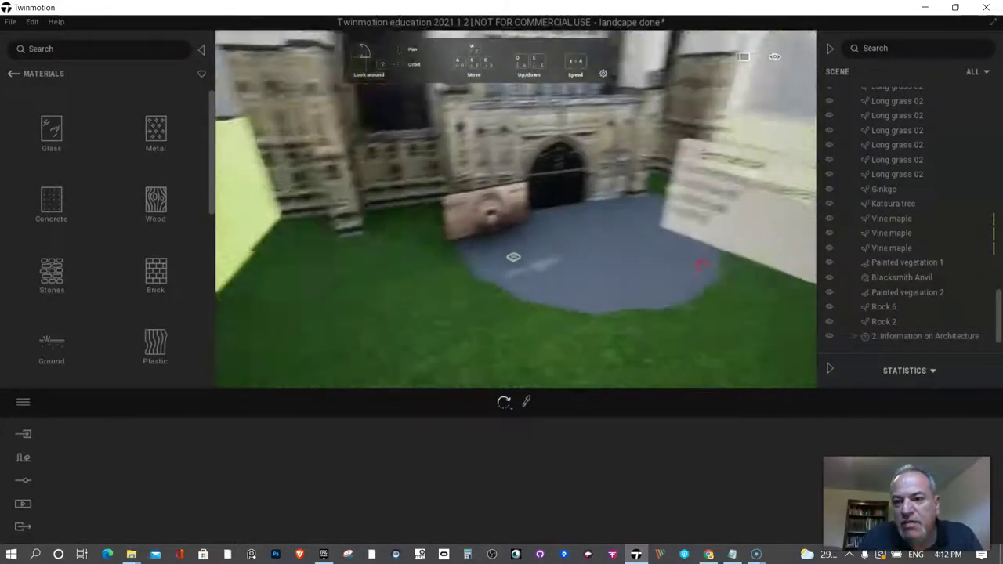
right_click_drag(702, 265, 698, 267)
key("w")
right_click_drag(528, 316, 528, 316)
key("a")
key("d")
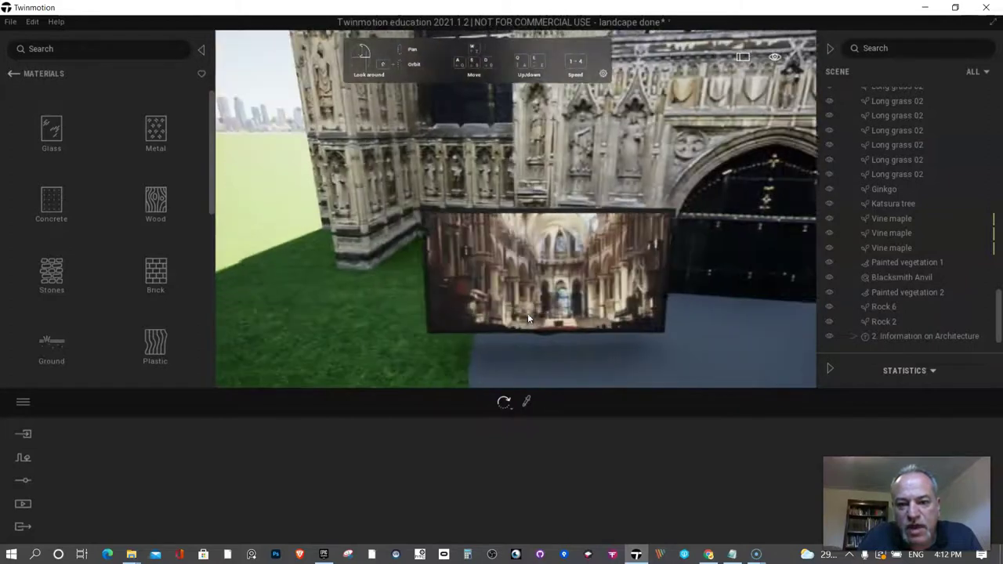
left_click_drag(633, 291, 499, 282)
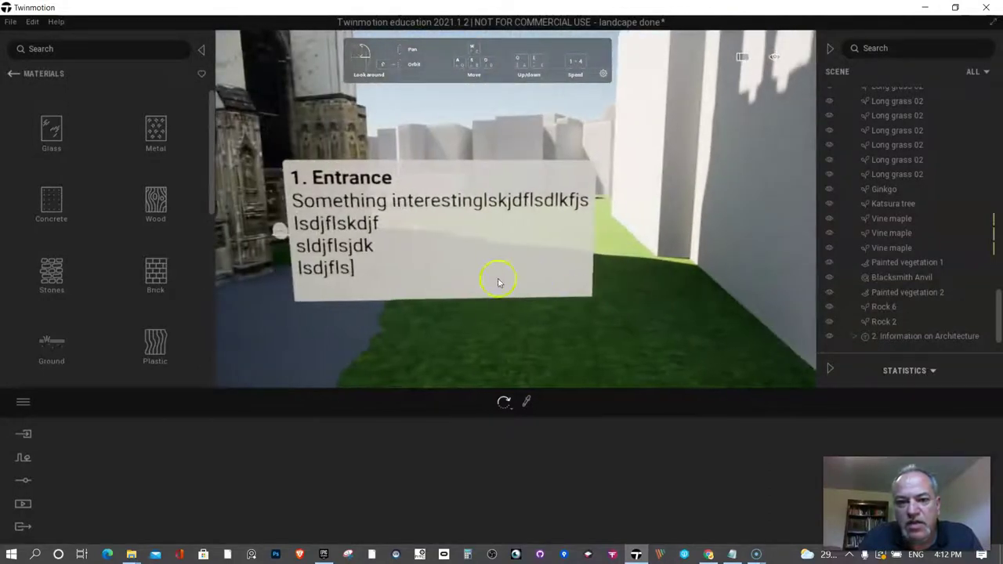
left_click_drag(368, 235, 464, 295)
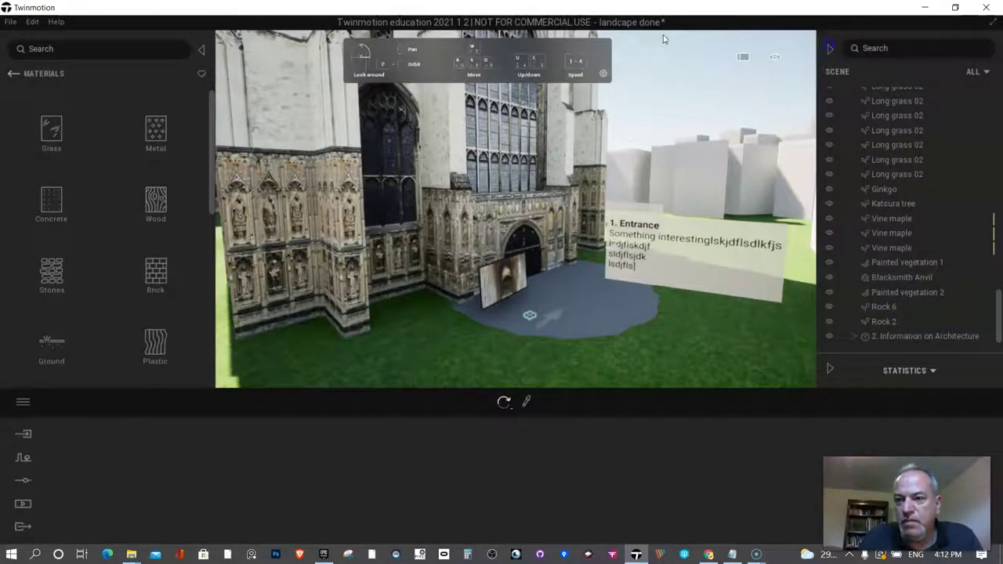
- Collapse the scene object list to widen the viewport around the cathedral entrance
left_click(830, 47)
left_click(964, 60)
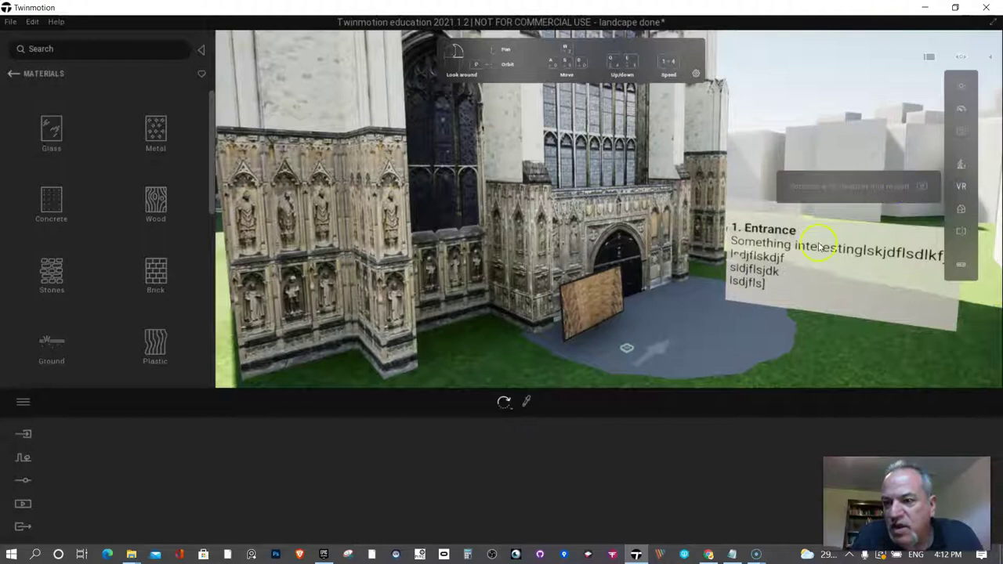
left_click(564, 206)
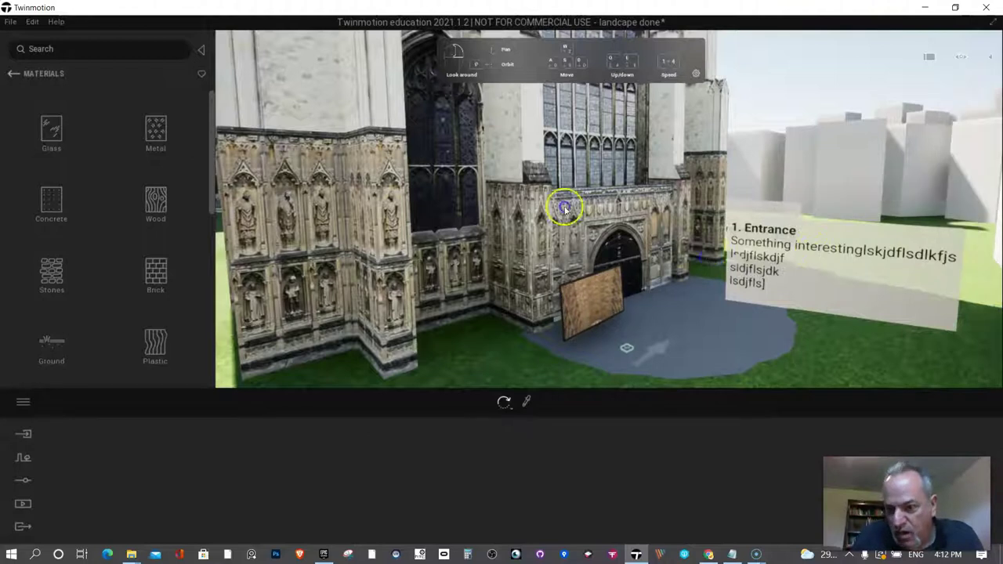
left_click(697, 343)
left_click(850, 84)
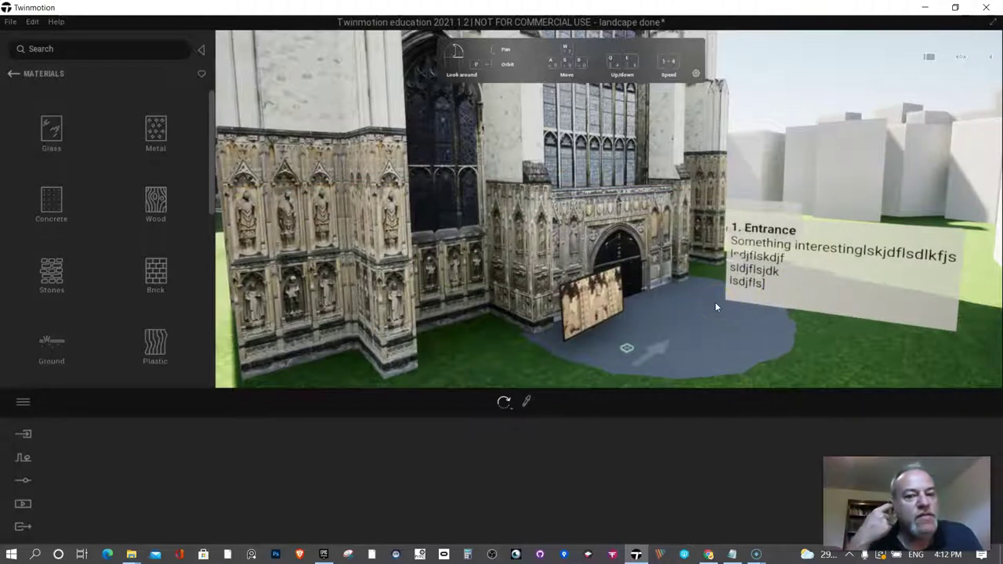
left_click(716, 309)
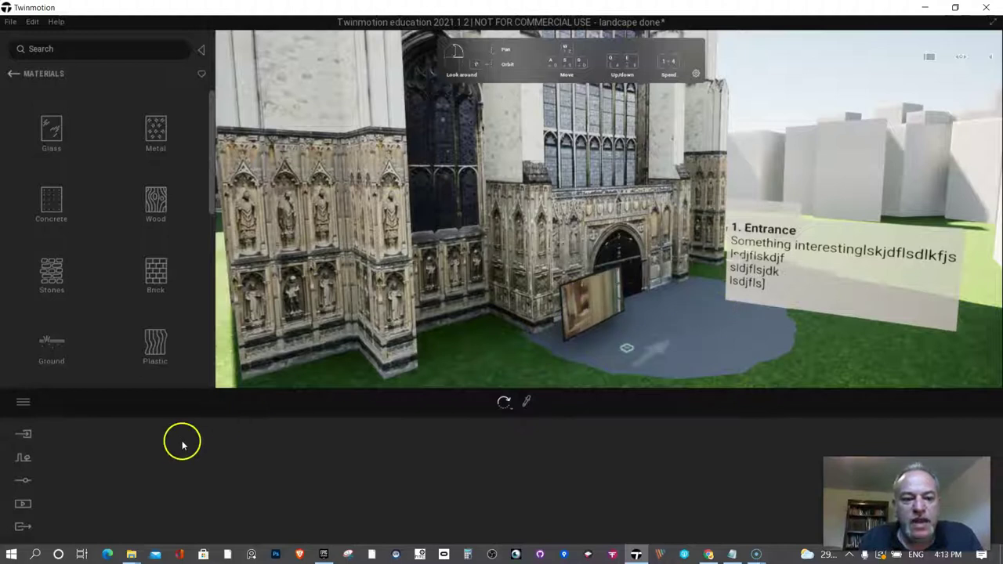
- Create a media image of the cathedral's front corner that includes the entrance, video screen and "1. Entrance" panel
left_click(24, 505)
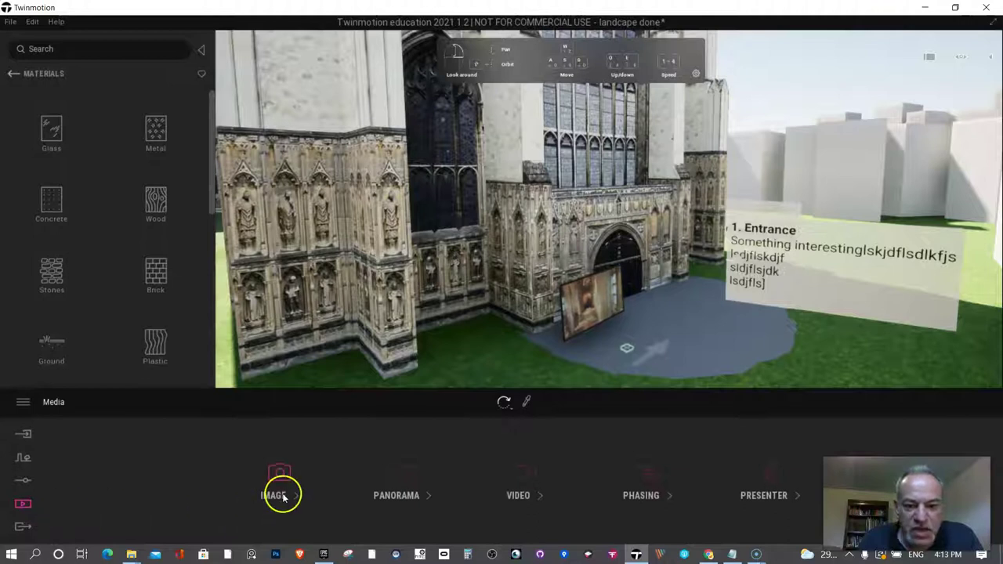
mouse_move(280, 510)
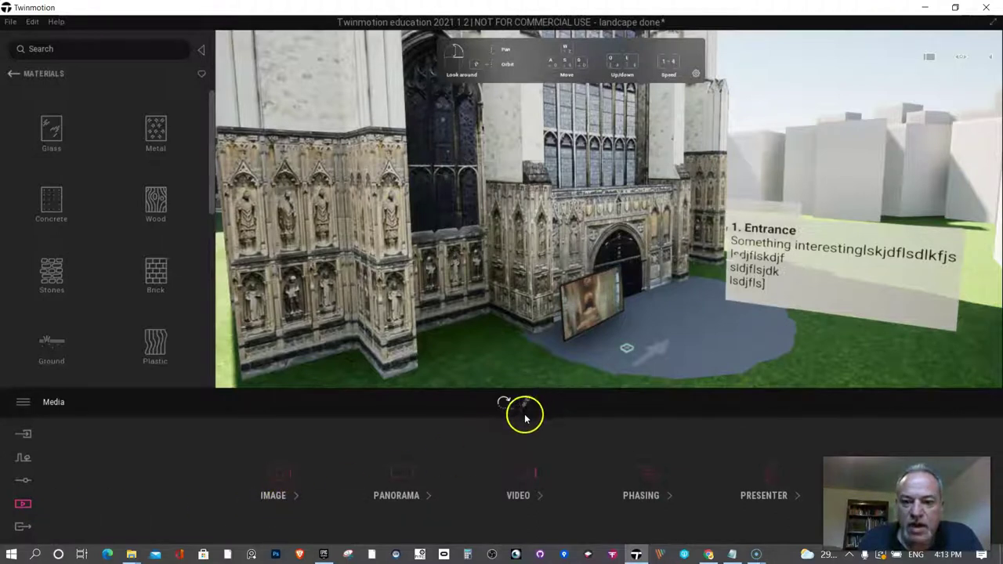
mouse_move(515, 430)
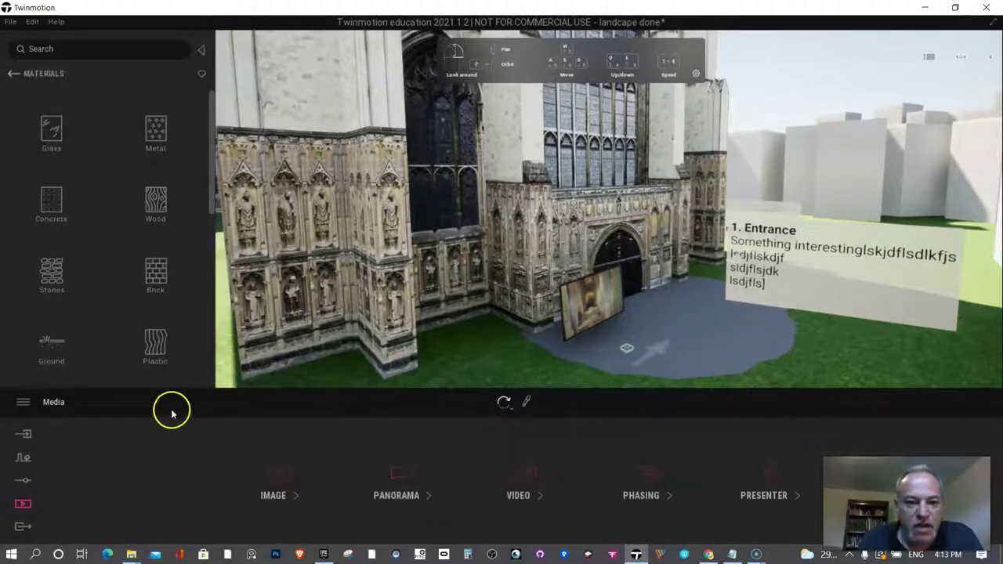
scroll(389, 377, "up", 3)
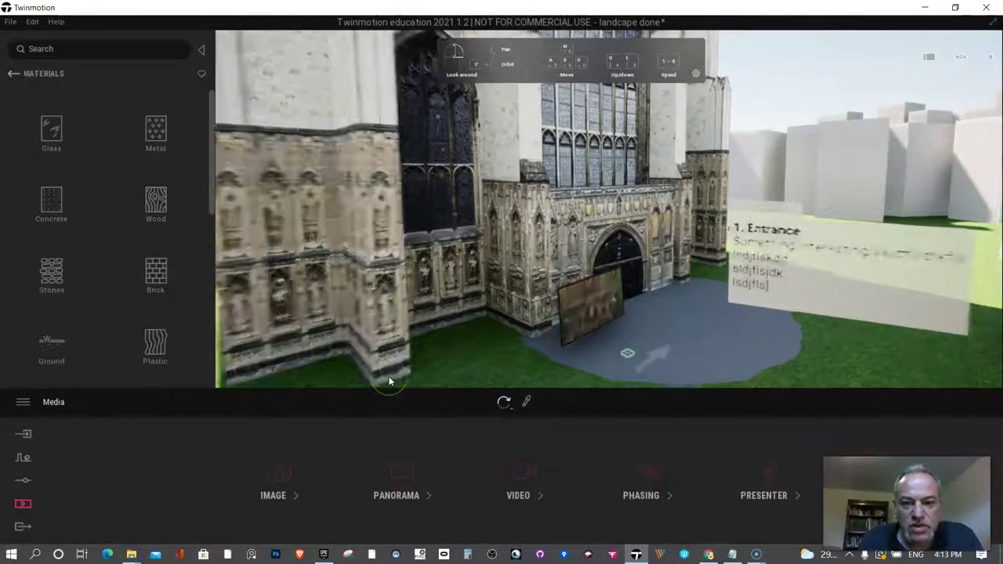
scroll(389, 377, "down", 4)
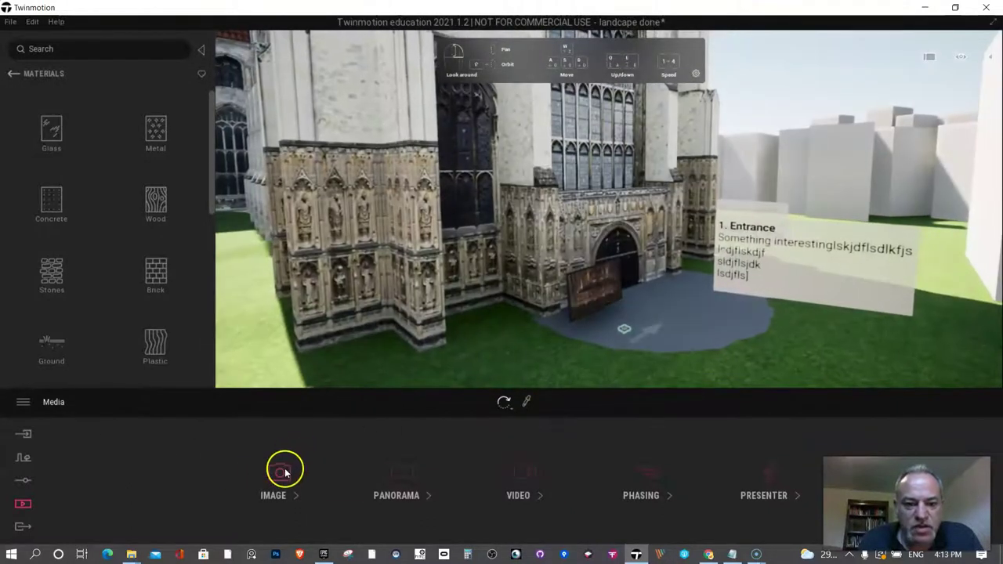
left_click(283, 470)
left_click(107, 471)
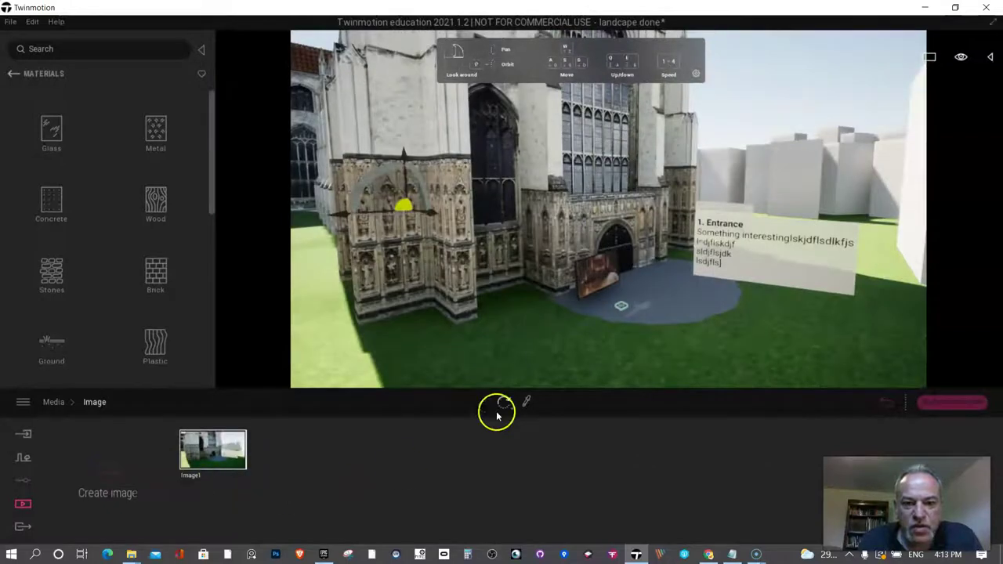
- Create a video whose first keyframe is a close view of the main door with the video screen beside it
scroll(615, 347, "up", 3)
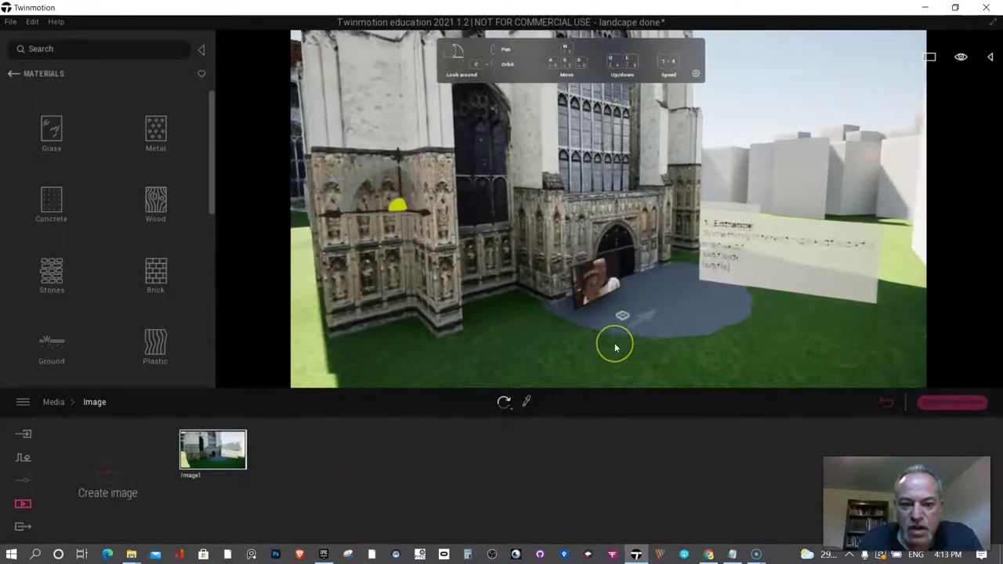
scroll(639, 363, "up", 3)
middle_click_drag(639, 363, 611, 346)
scroll(494, 347, "up", 3)
right_click_drag(494, 346, 438, 363)
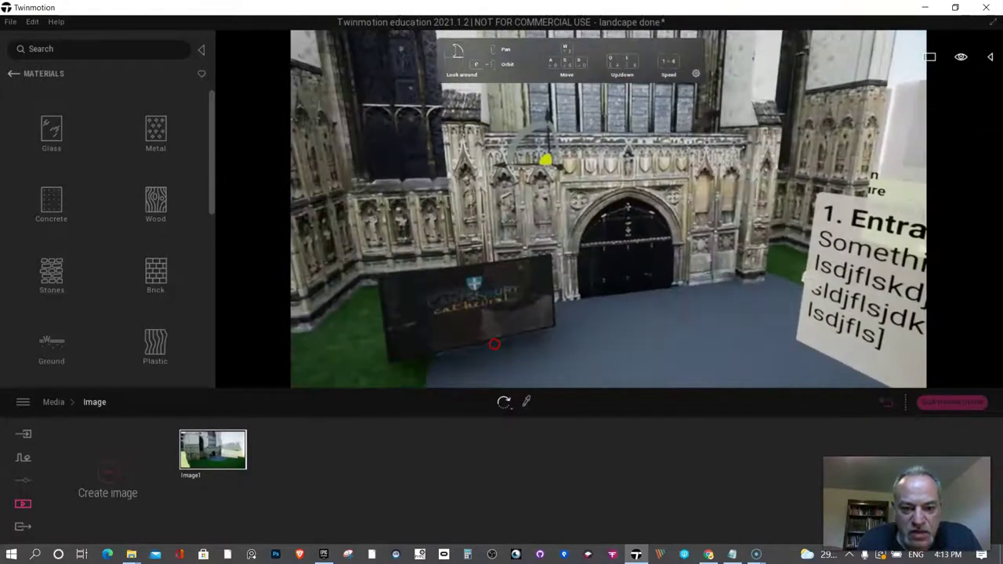
left_click(24, 506)
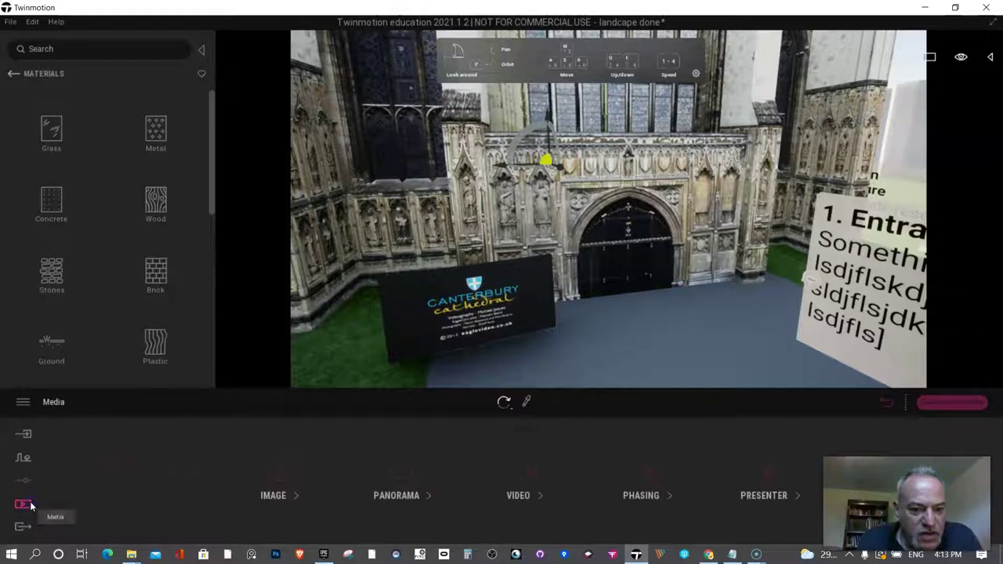
left_click(553, 477)
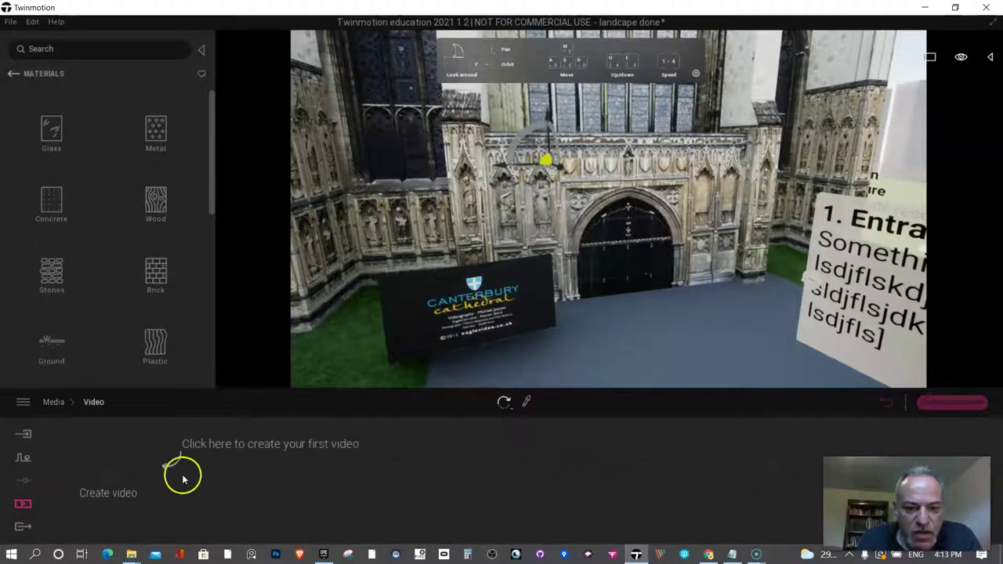
left_click(113, 478)
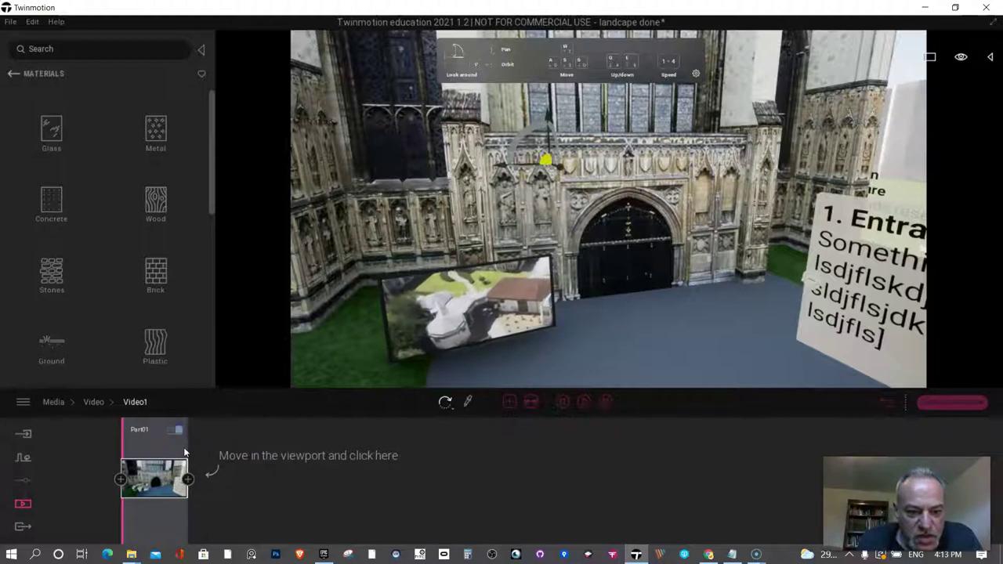
left_click(321, 427)
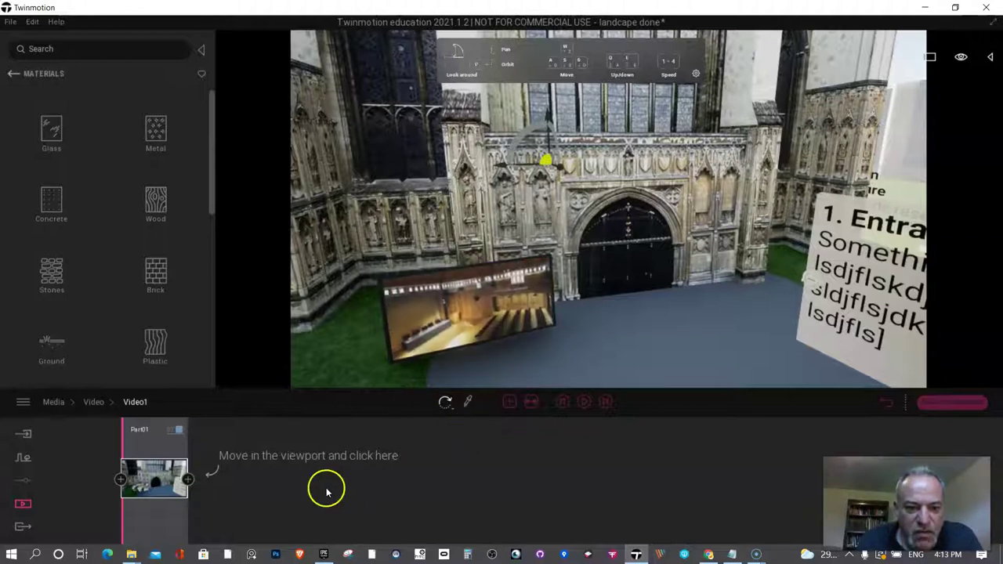
left_click(24, 504)
- Create a media image facing the "2. Information on Architecture" panel across the flower bed
key("d")
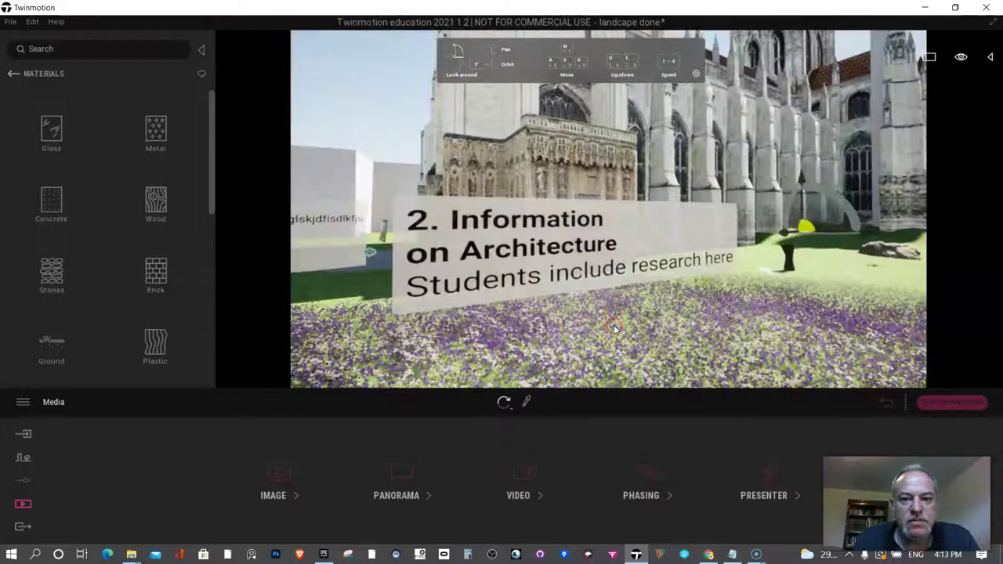
left_click(287, 472)
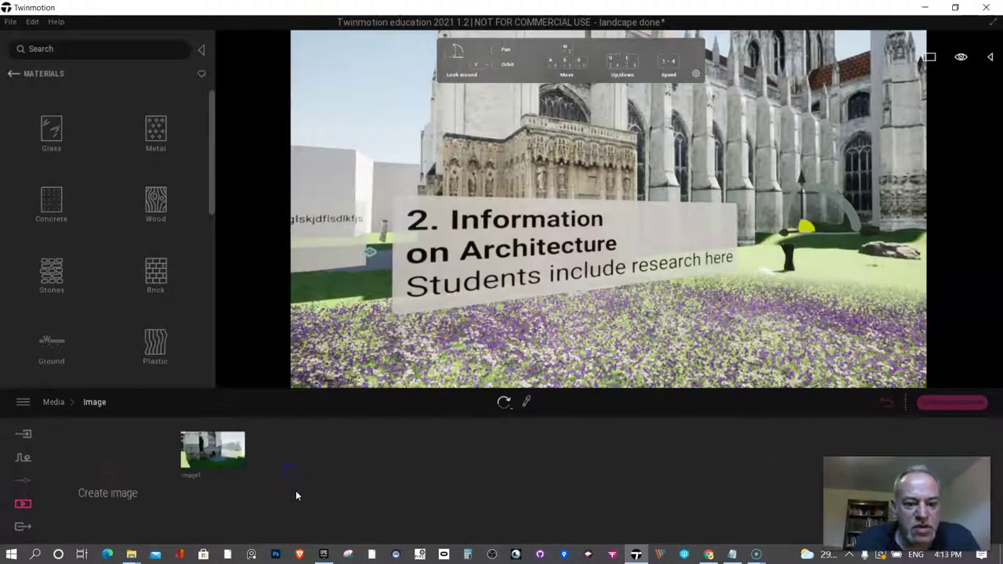
left_click(117, 480)
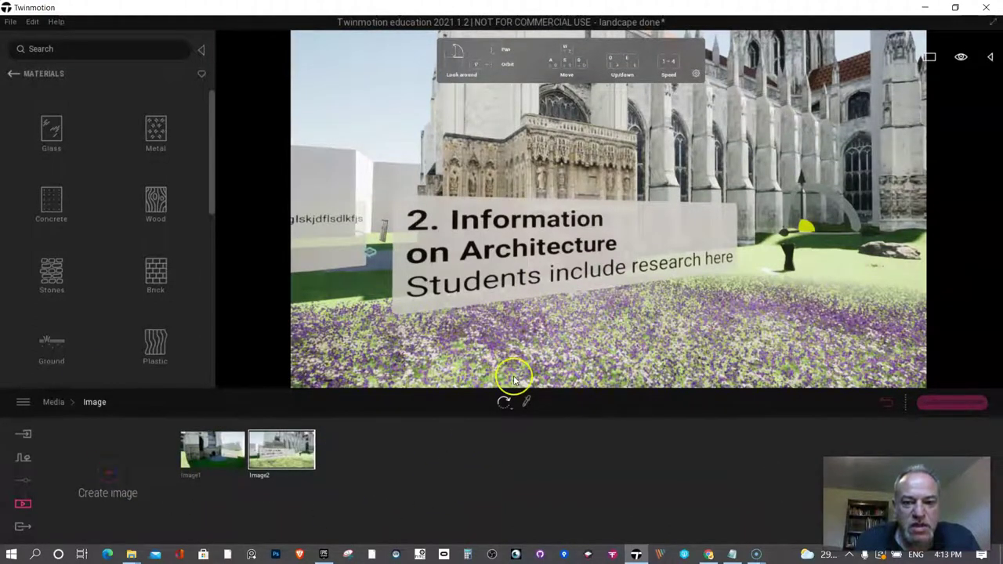
- Create a media image looking along the cathedral's side wall and buttresses beyond the flowers
left_click_drag(514, 380, 590, 343)
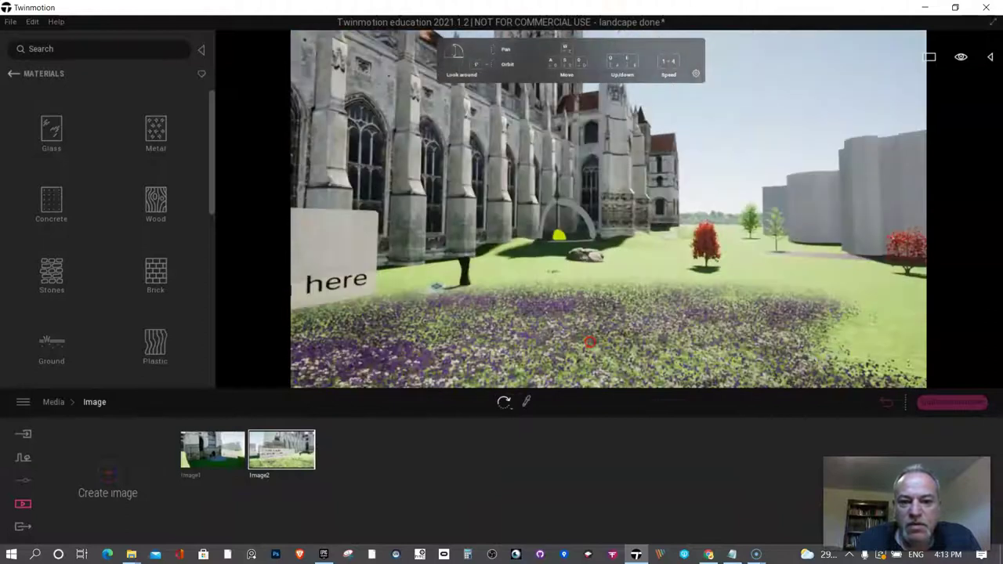
key("w")
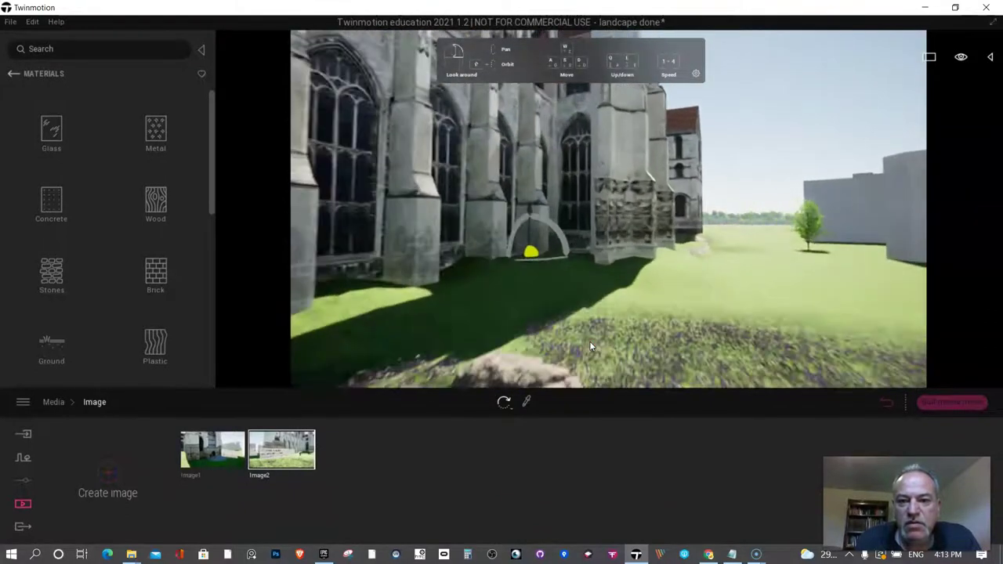
left_click(483, 381)
left_click(107, 472)
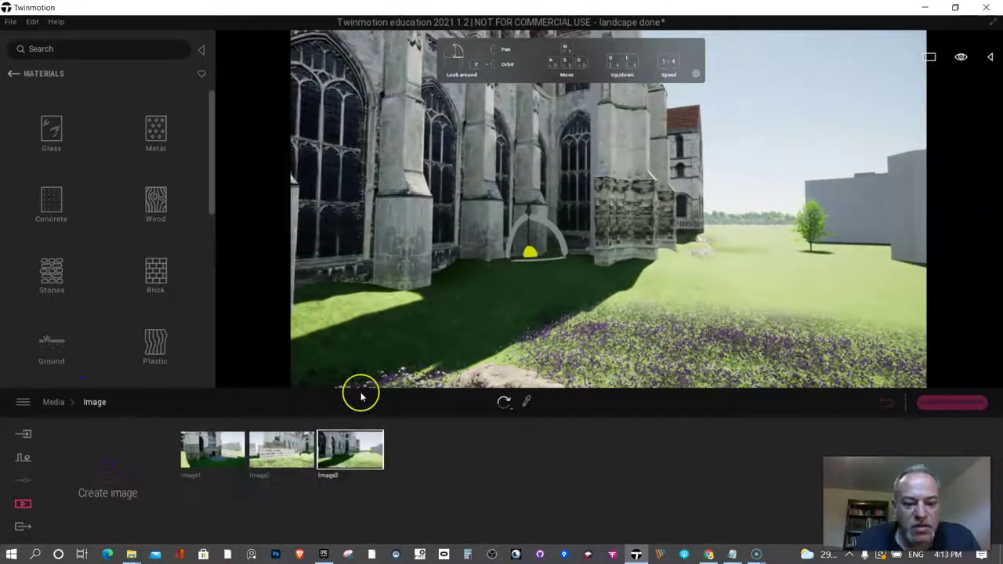
- Create an aerial media image of the cathedral and its surroundings and place it first in the image sequence
key("e")
left_click_drag(505, 317, 402, 521)
right_click_drag(506, 322, 521, 296)
key("s")
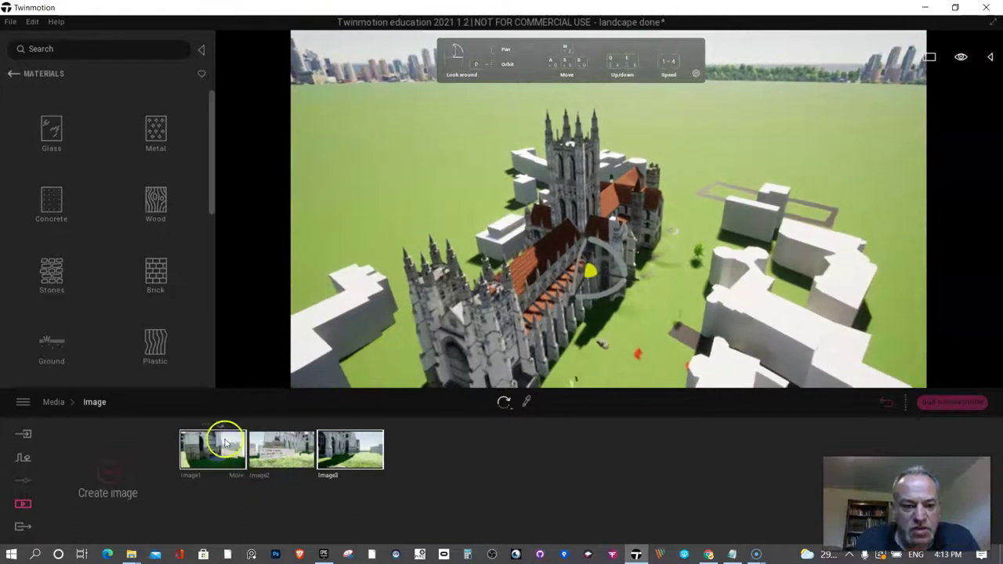
left_click(108, 474)
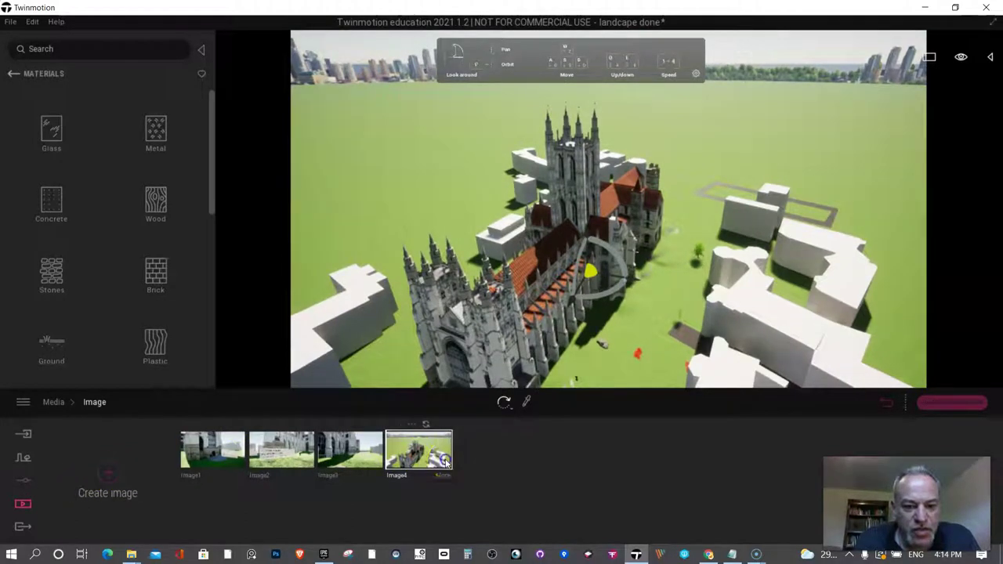
left_click_drag(447, 462, 200, 454)
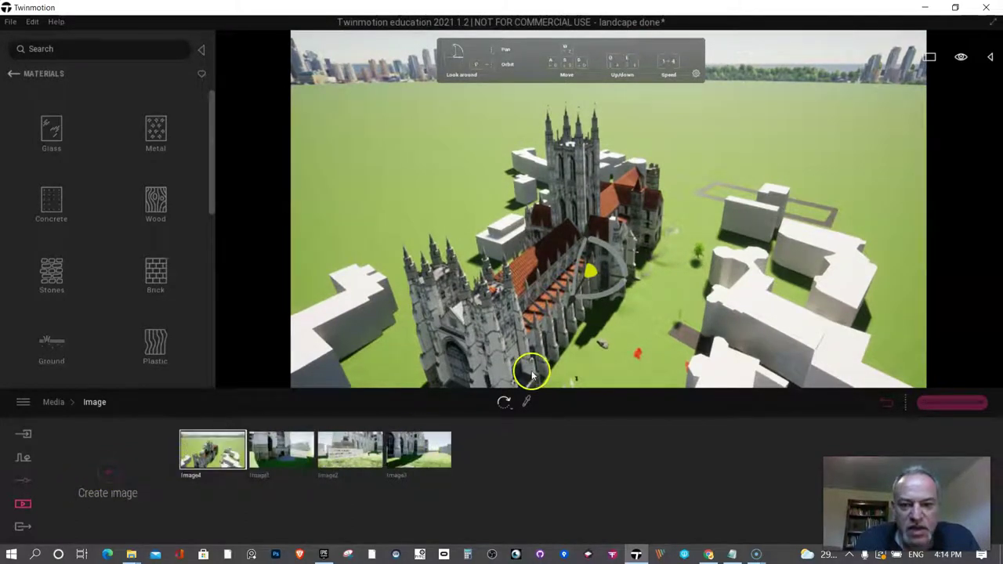
- Create an aerial media image showing the white surrounding buildings beside the cathedral and place it first in the image sequence
key("d")
right_click_drag(674, 222, 533, 243)
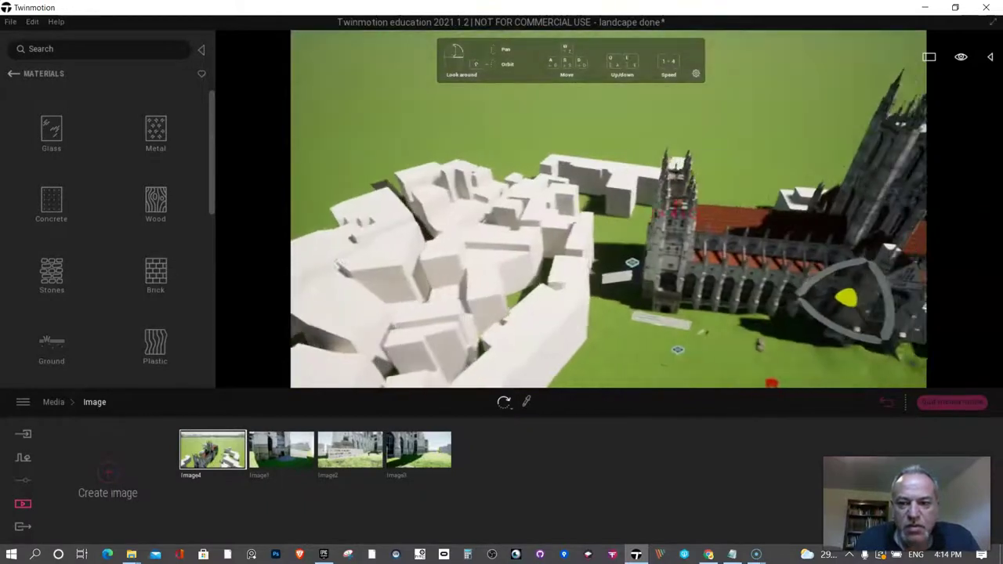
key("d")
middle_click_drag(679, 212, 548, 212, "shift")
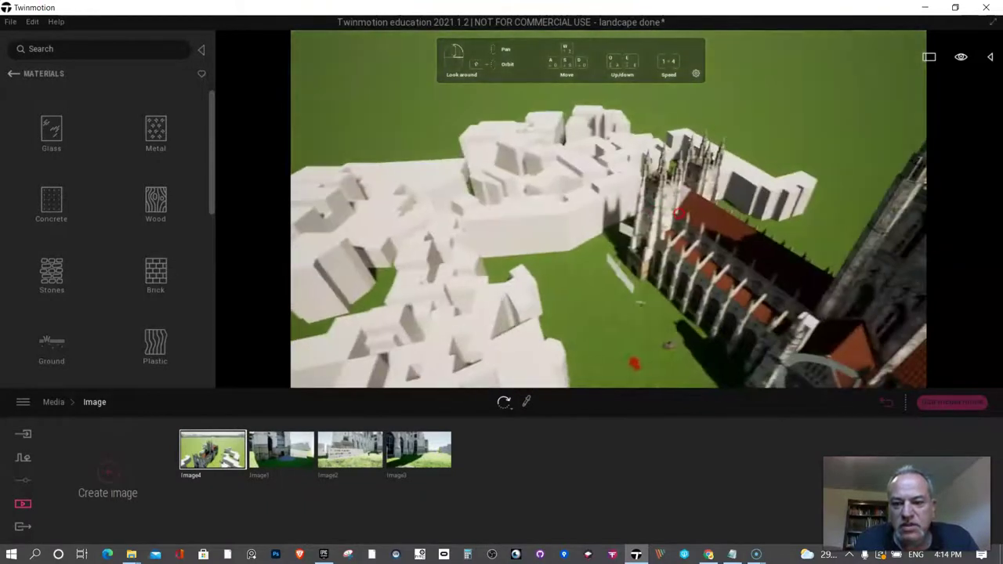
right_click_drag(679, 213, 619, 213)
key("s")
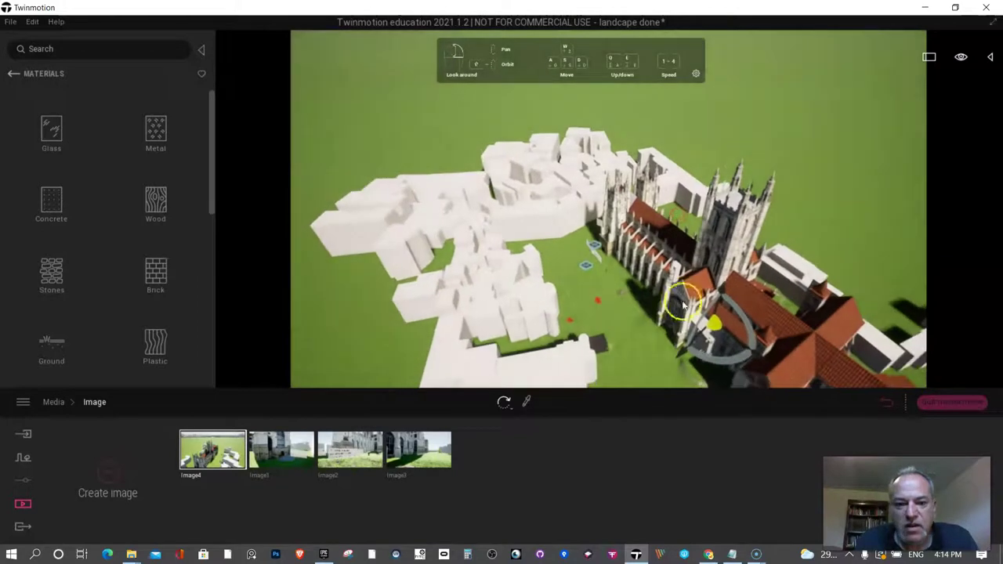
right_click_drag(684, 307, 683, 308)
left_click(105, 475)
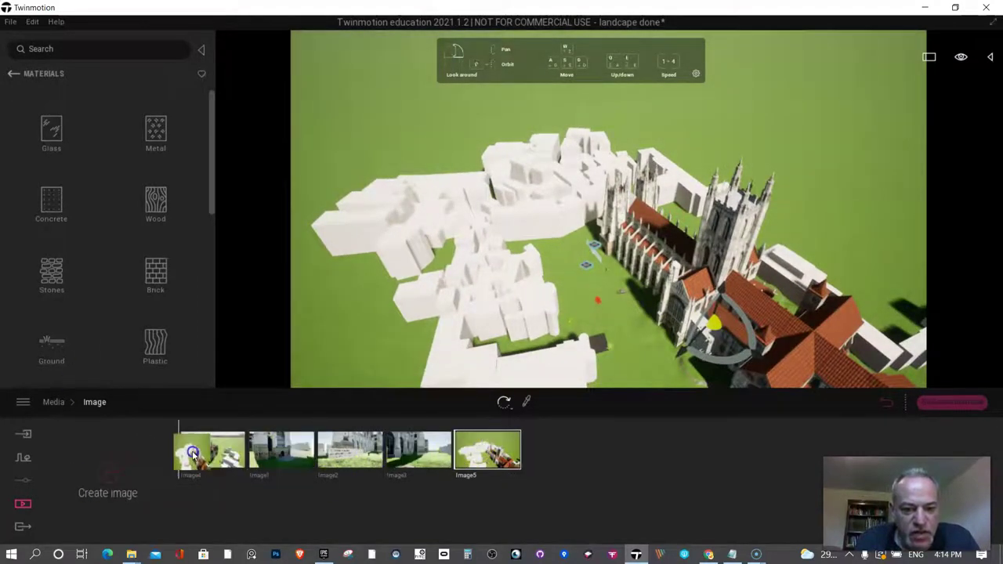
left_click_drag(193, 453, 192, 452)
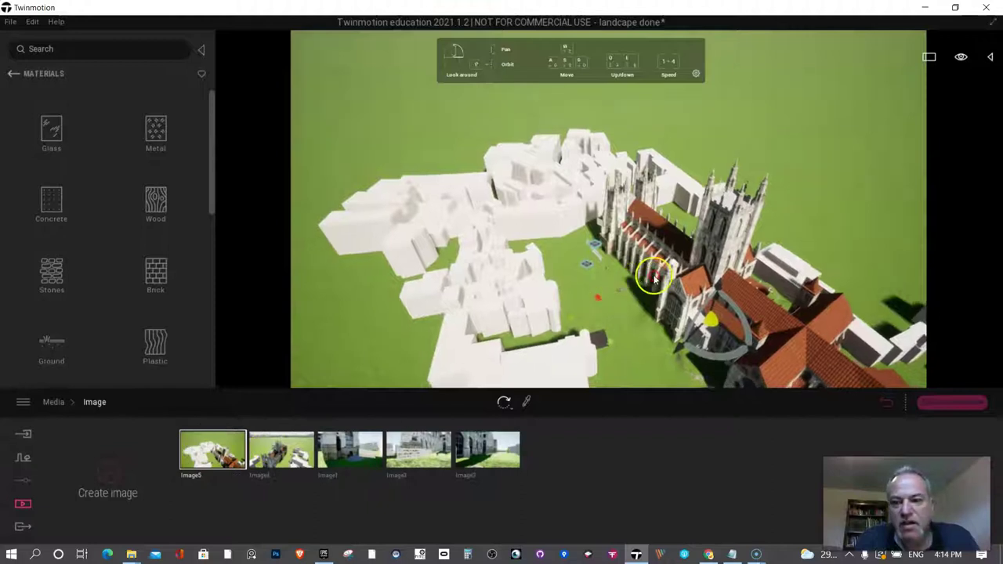
- Create an aerial media image of the cathedral's full length, place it first in the sequence, and recall the entrance image
right_click_drag(656, 275, 653, 275)
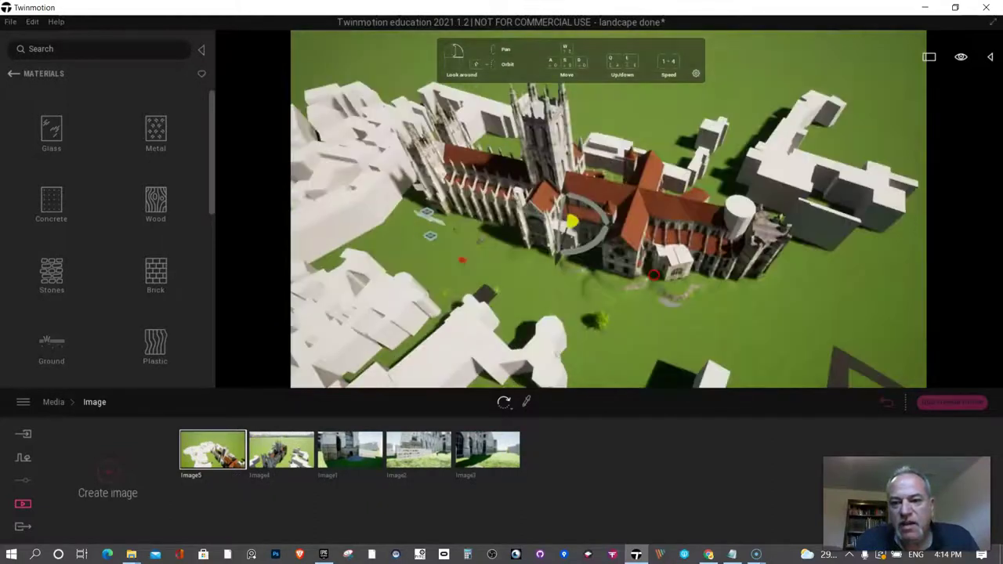
left_click(106, 470)
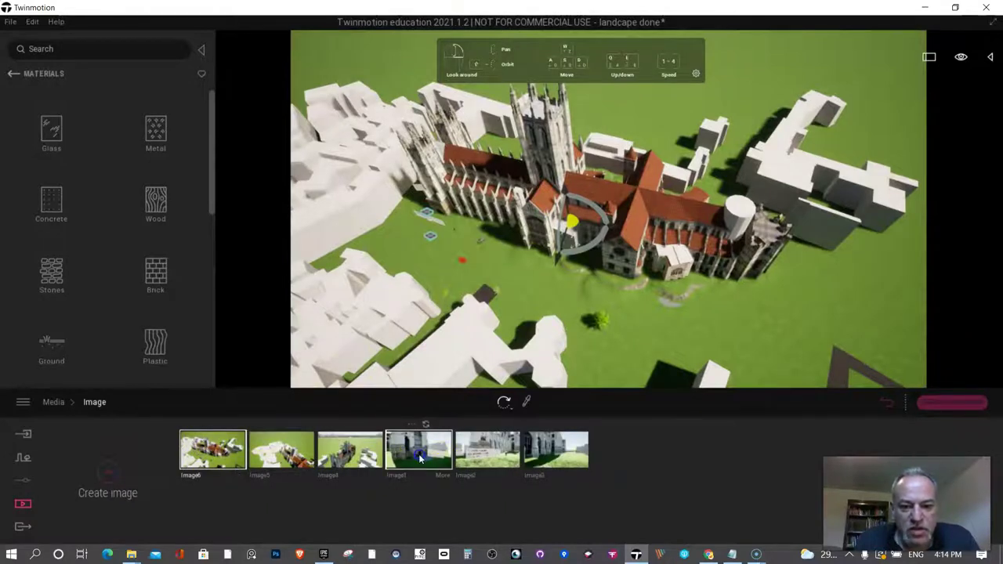
left_click(420, 458)
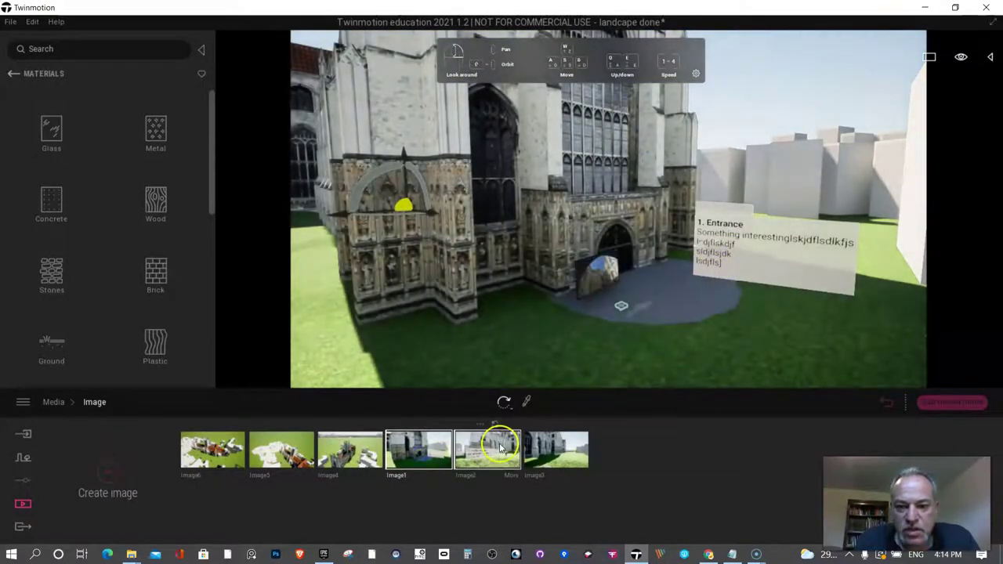
left_click(556, 449)
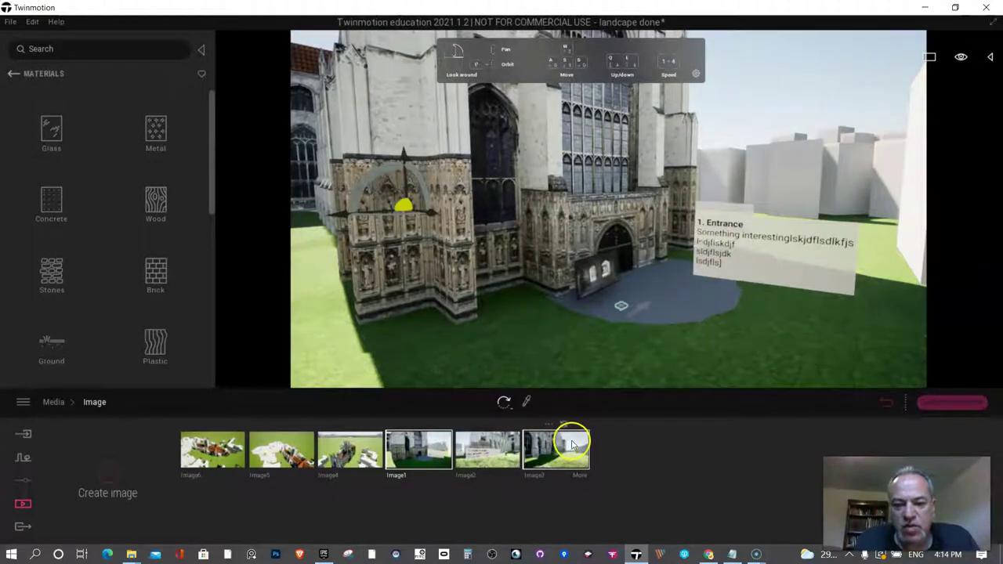
- Check the export options for a presentation and create a new presentation in the Presenter media
left_click(25, 528)
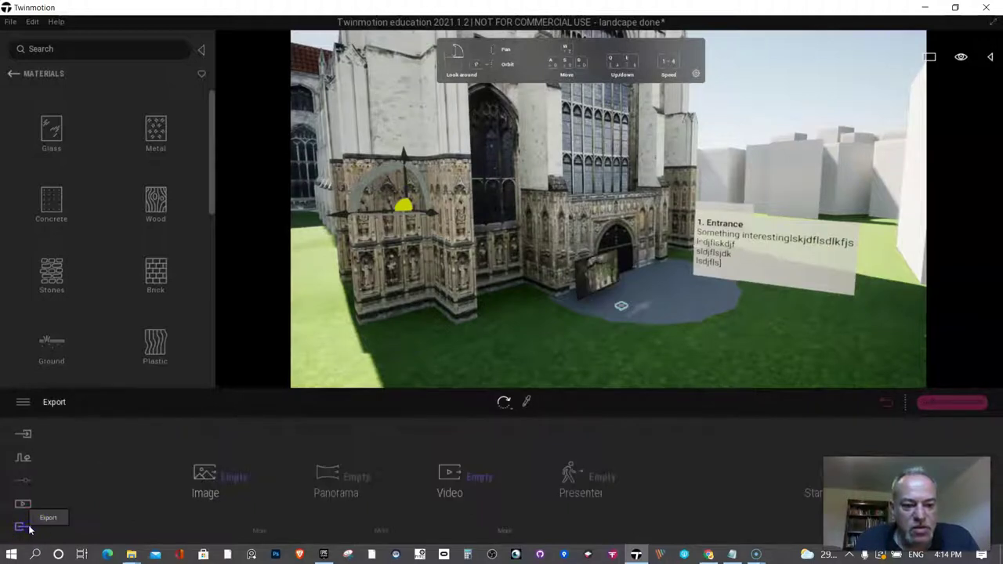
left_click(598, 486)
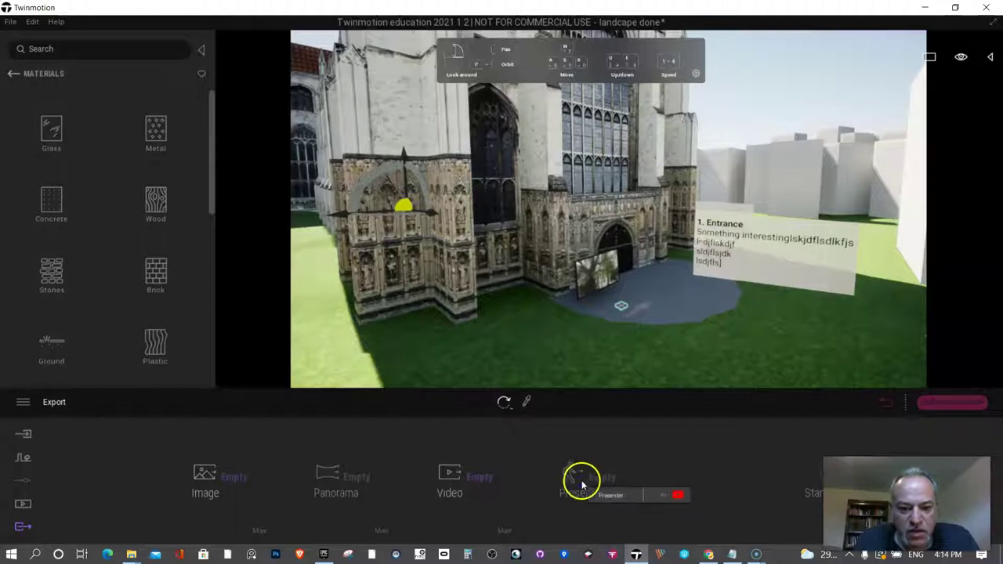
left_click(25, 504)
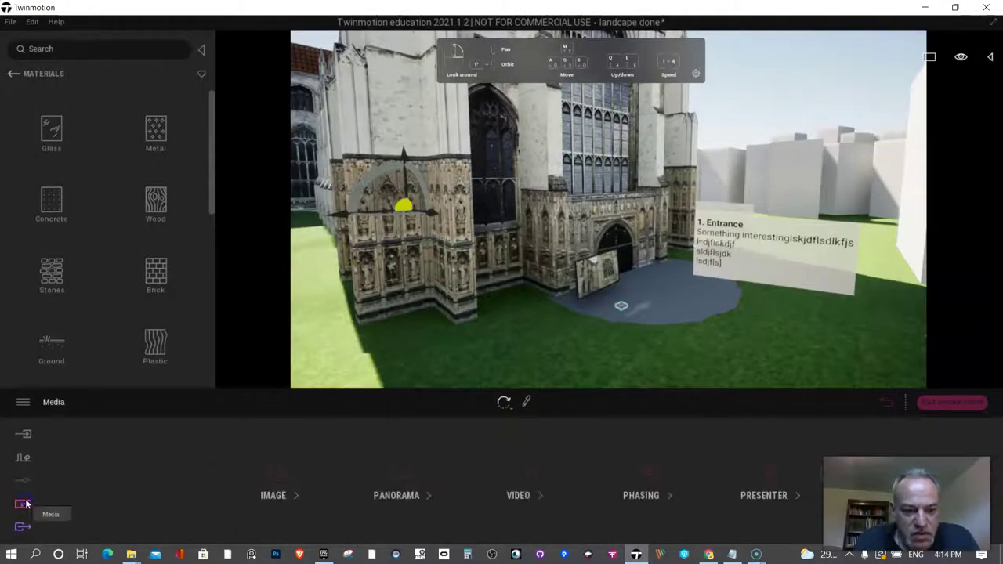
left_click(757, 501)
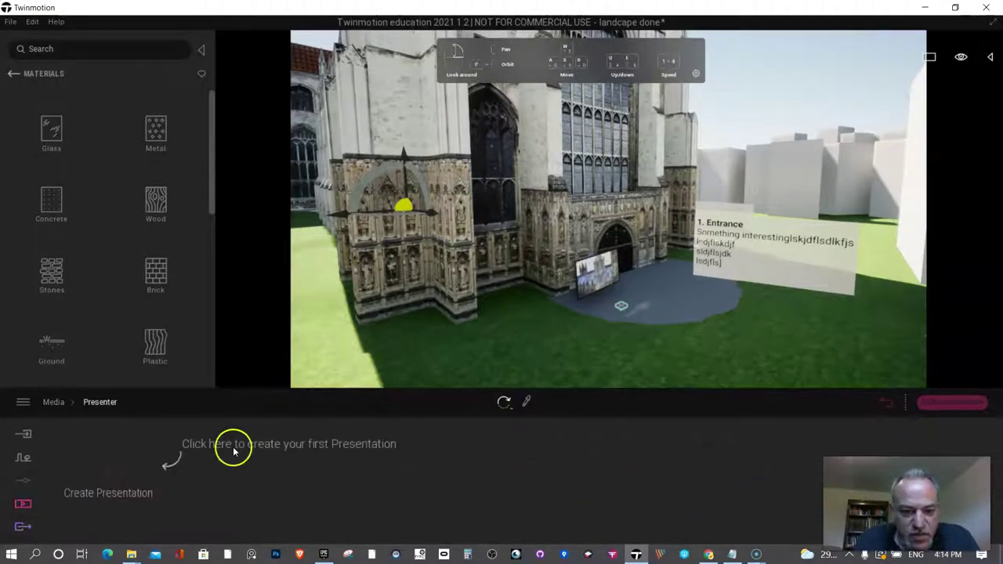
left_click(123, 474)
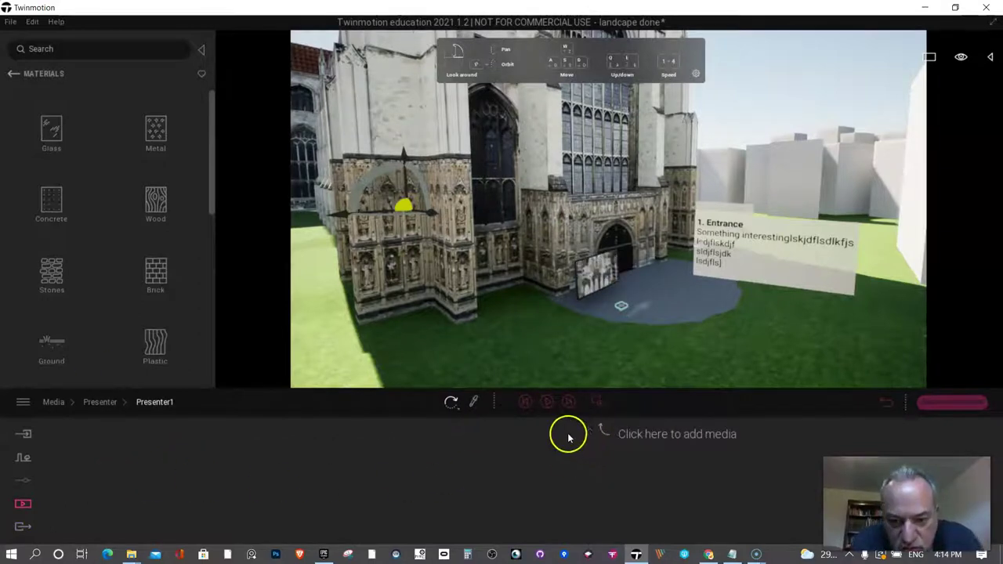
- Add the images to the presentation in the order Image5, Image6, Image4, Image1, Image2, Image3
left_click(596, 403)
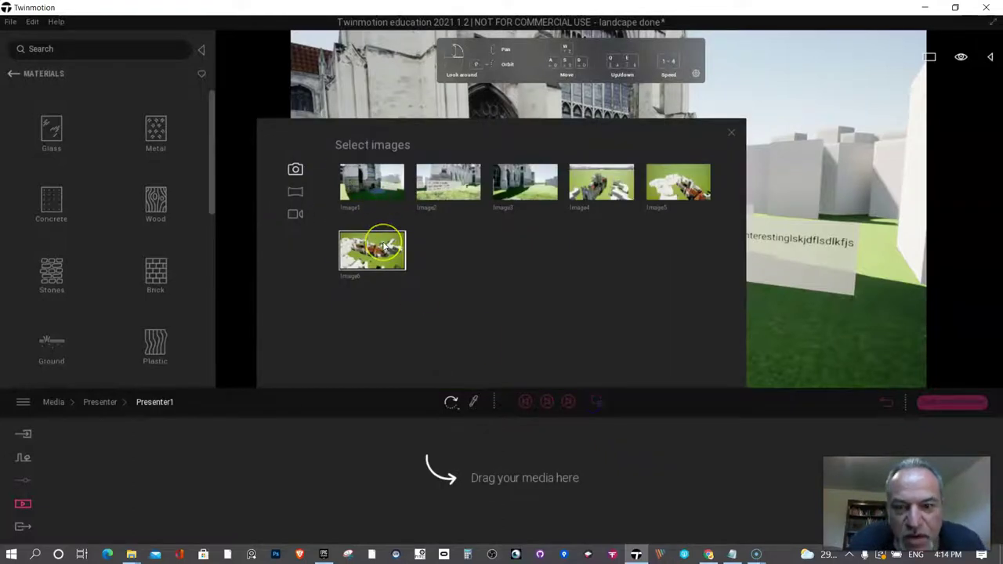
left_click(668, 178)
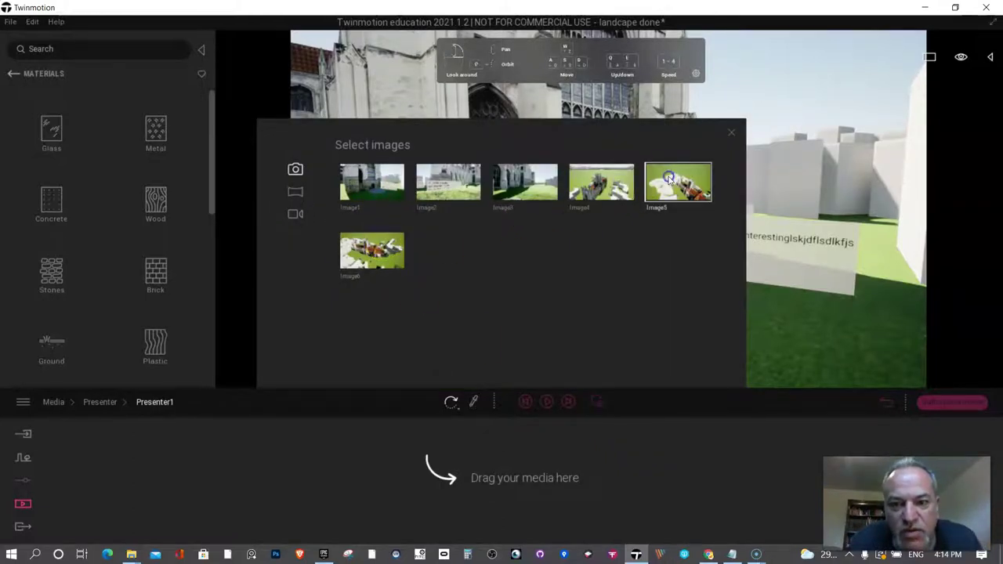
left_click_drag(668, 181, 294, 460)
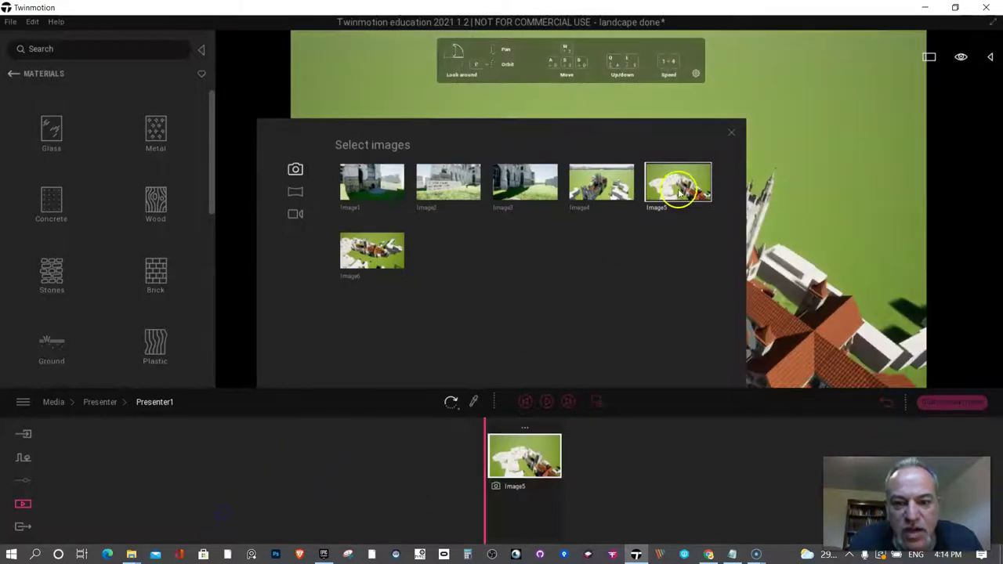
left_click_drag(369, 250, 607, 453)
left_click_drag(602, 182, 681, 497)
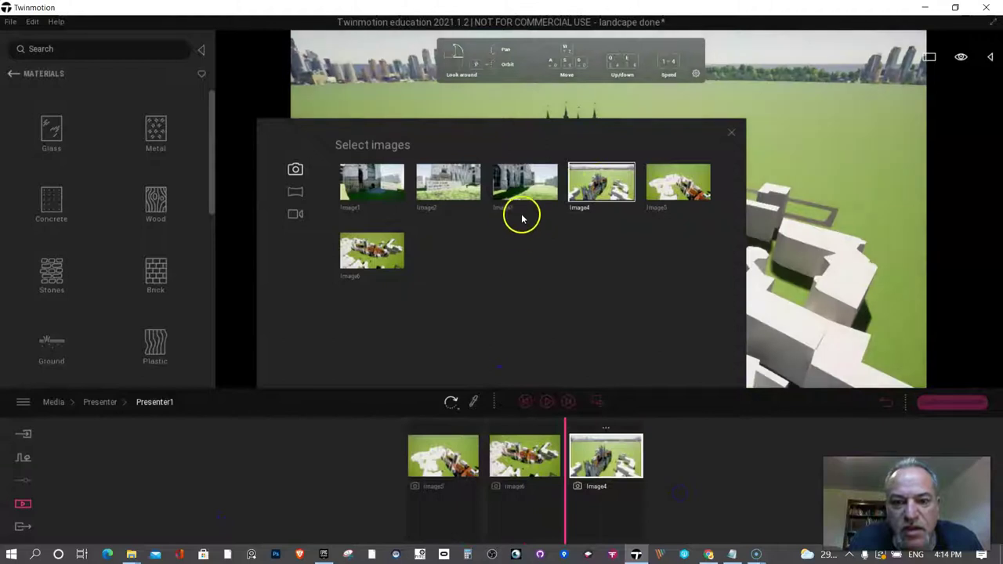
left_click_drag(543, 220, 721, 460)
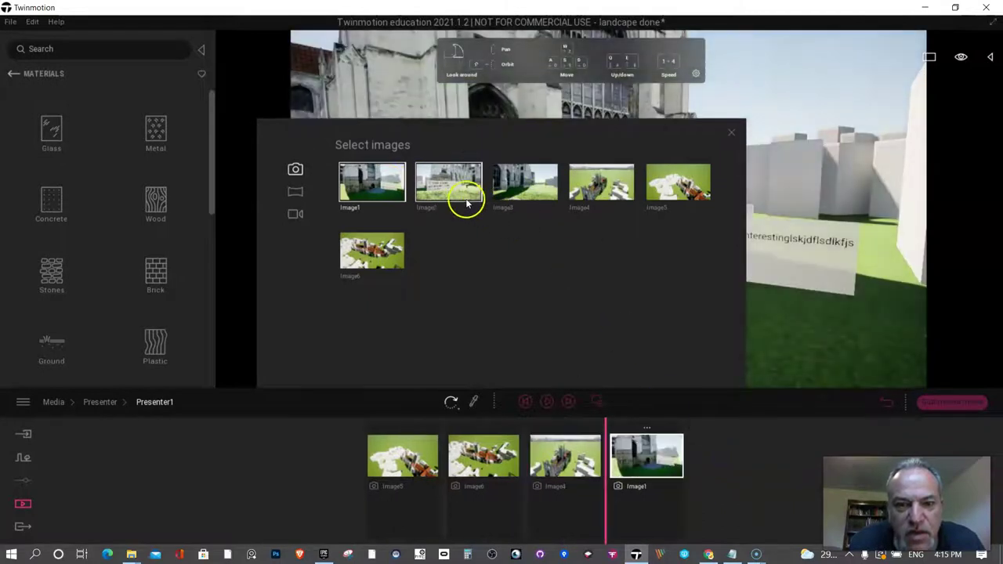
left_click_drag(463, 197, 699, 447)
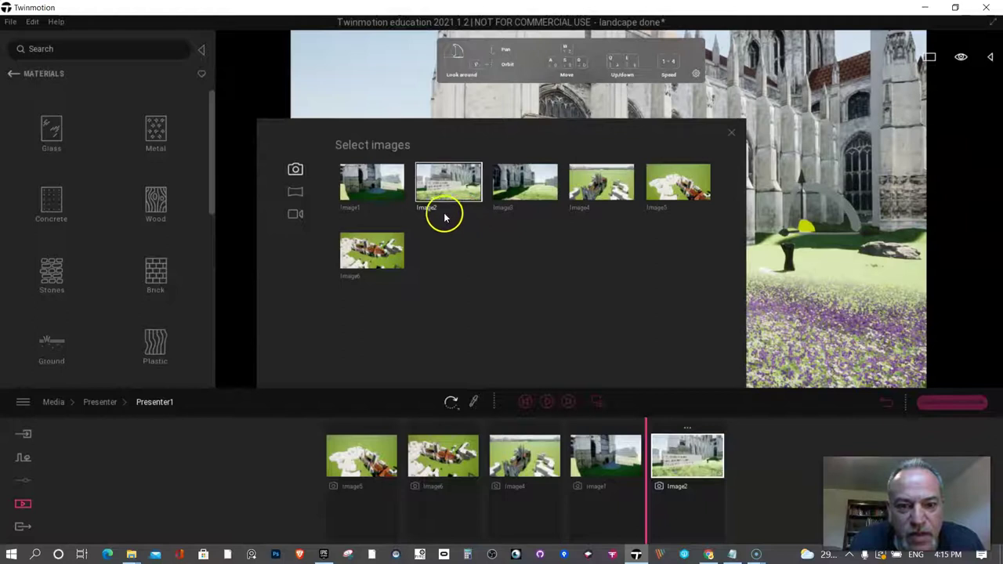
left_click_drag(511, 179, 744, 440)
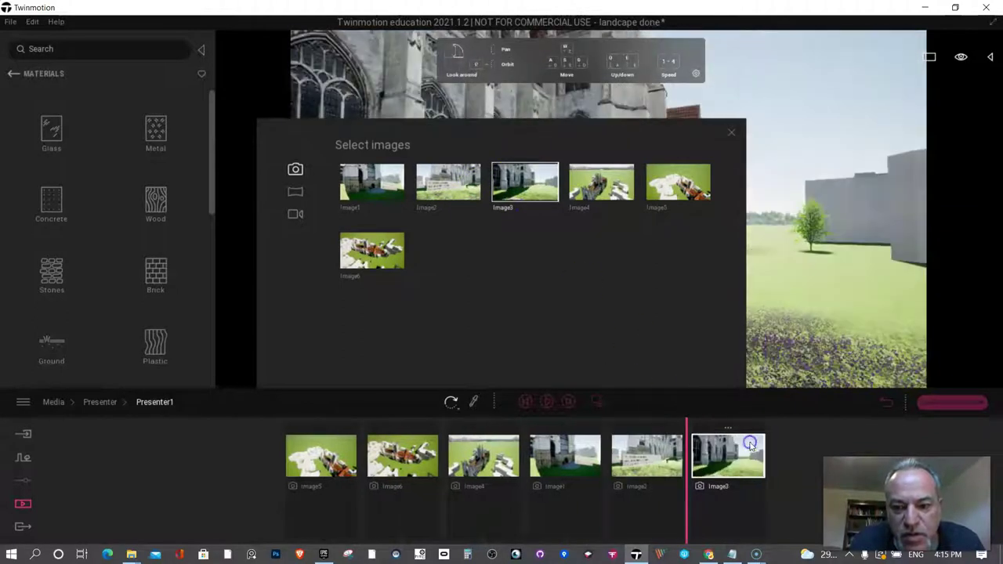
- Insert Video1 between Image1 and Image2 in the presentation and close the media selection
left_click(295, 213)
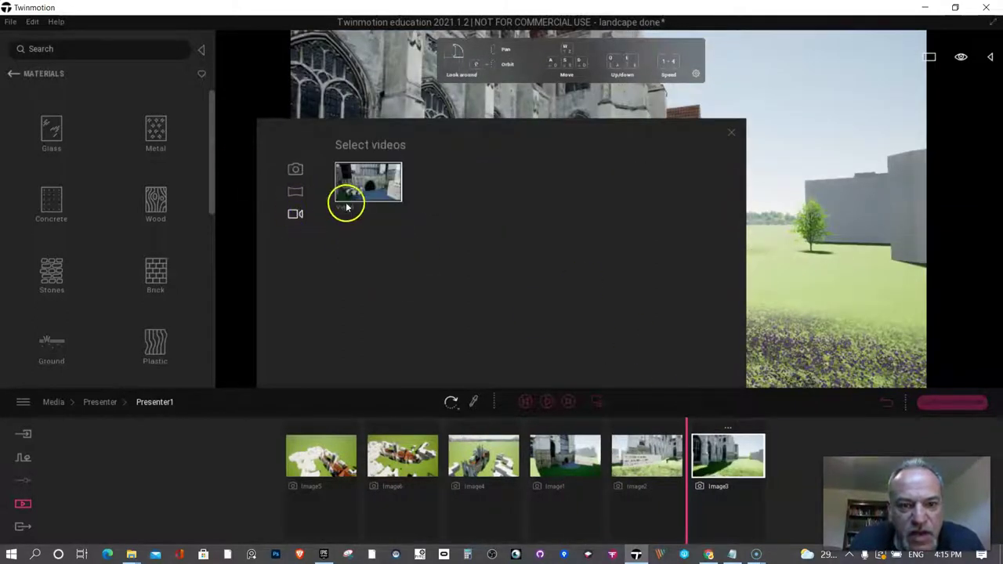
left_click_drag(352, 196, 601, 456)
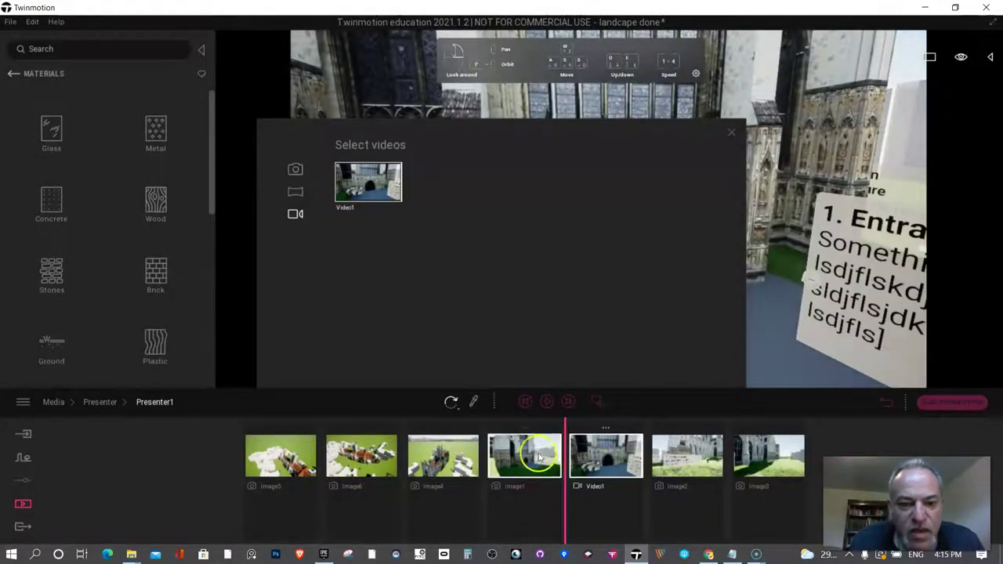
left_click(733, 134)
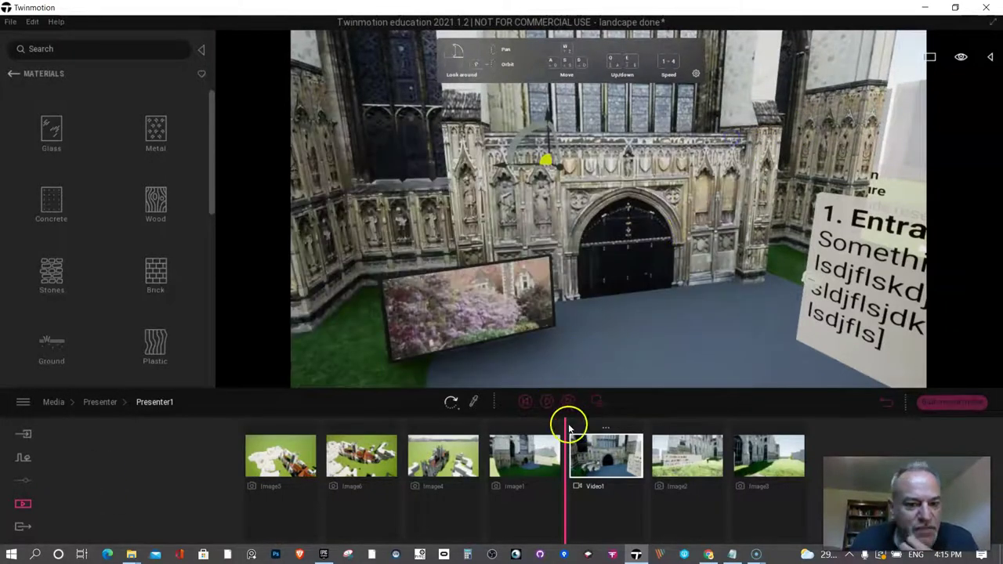
- Set the camera movement of Presenter1 to Ride in the presentation's settings
left_click(112, 403)
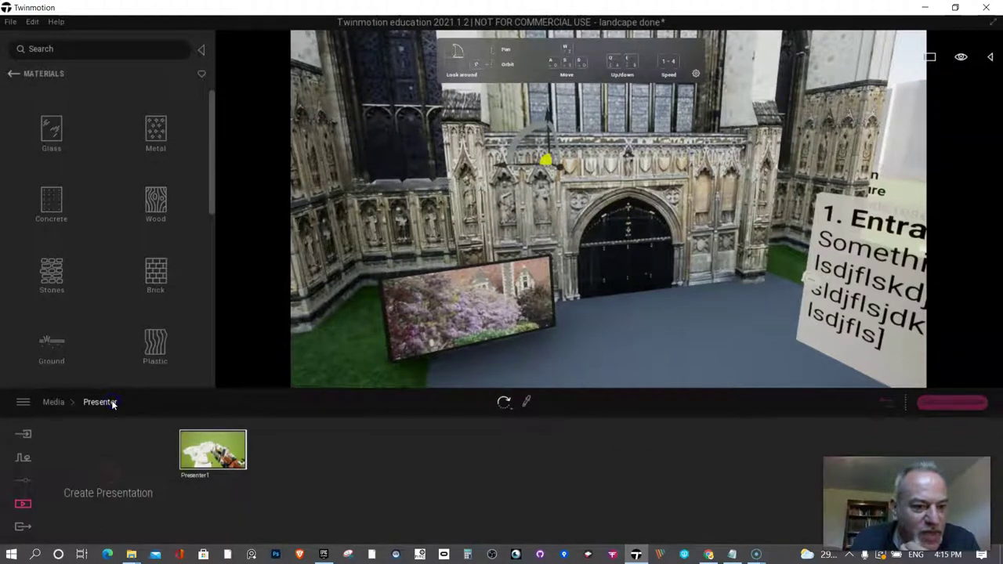
left_click(213, 446)
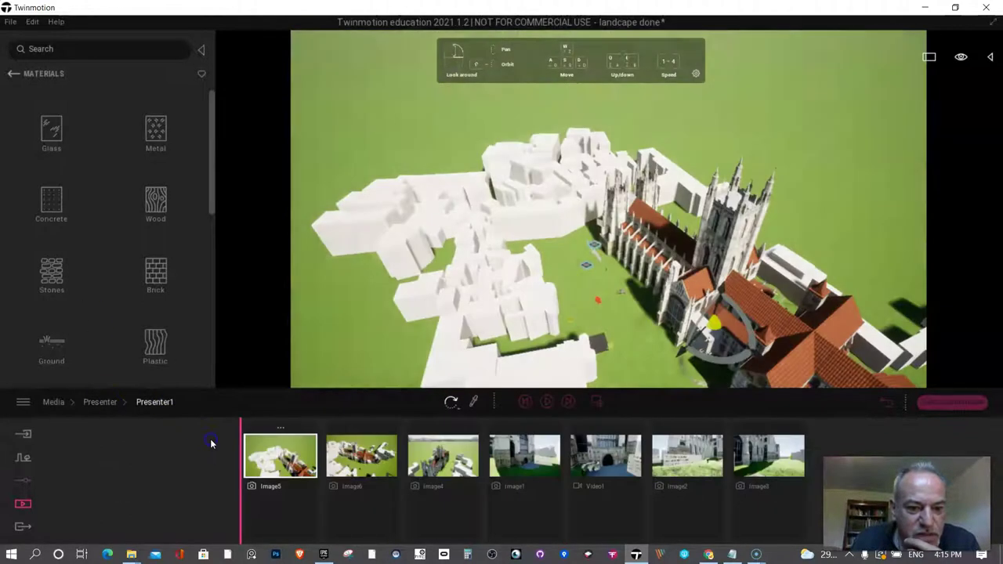
left_click(101, 402)
left_click(237, 478)
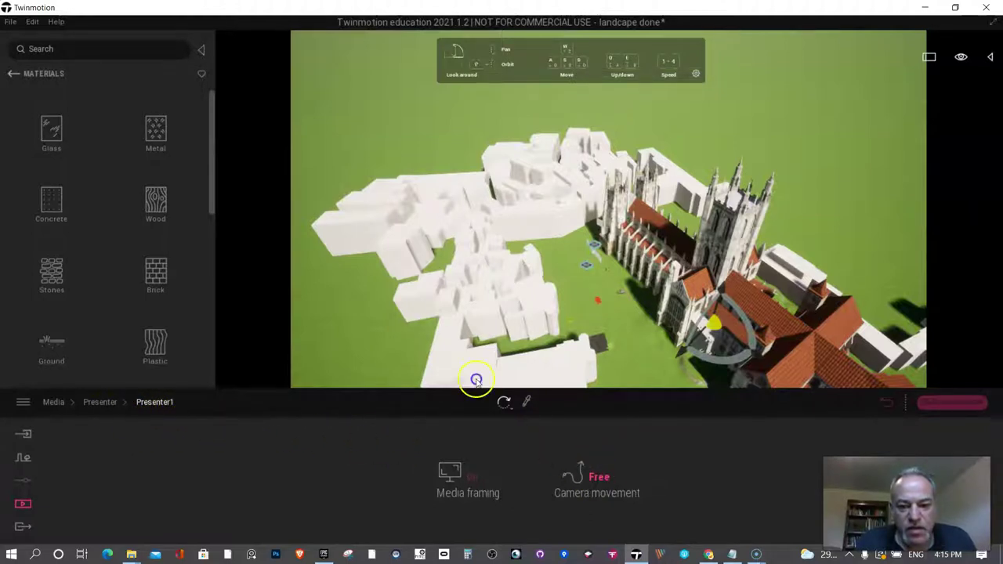
left_click(596, 477)
left_click(586, 416)
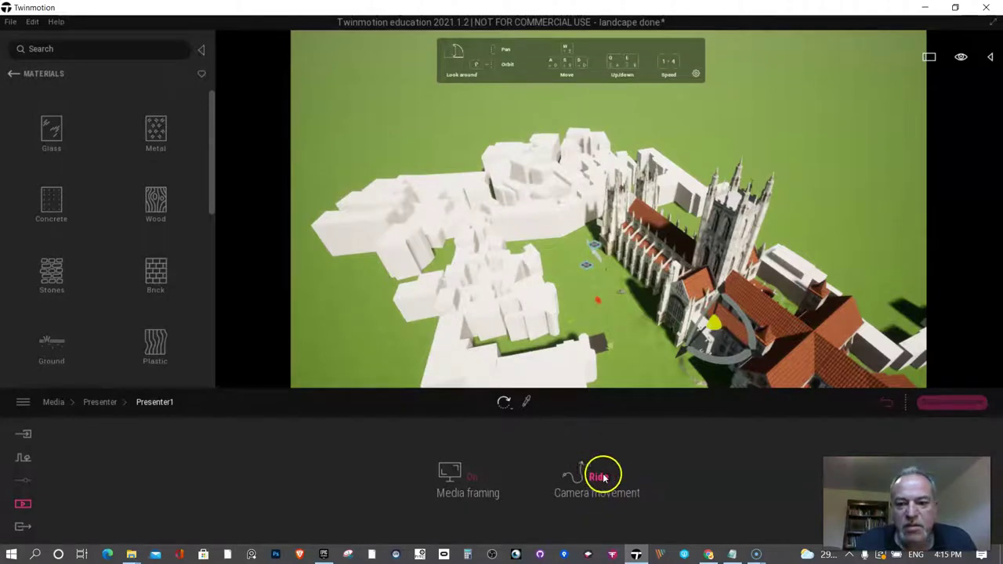
mouse_move(602, 476)
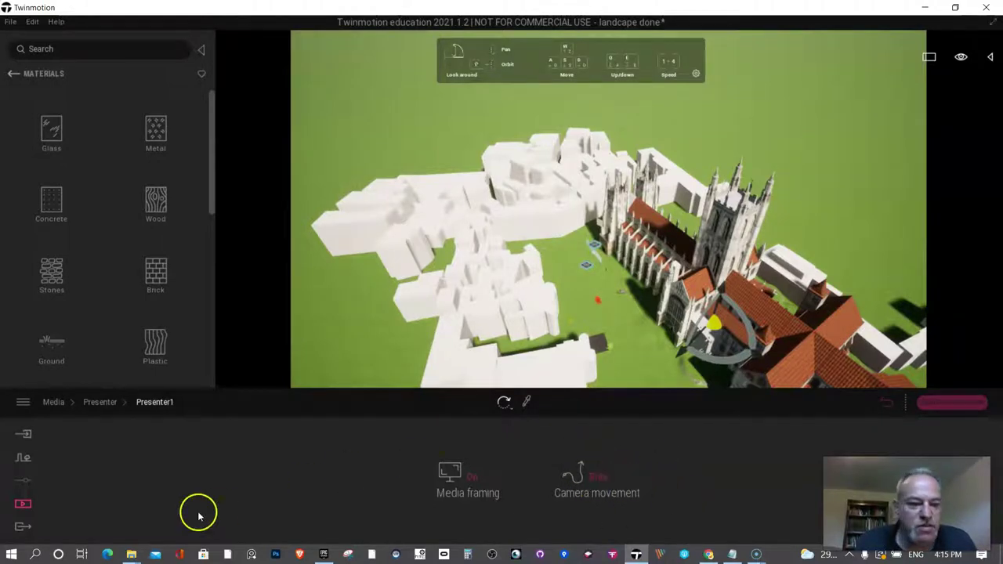
- Choose Presenter1 as the presentation to export
left_click(23, 527)
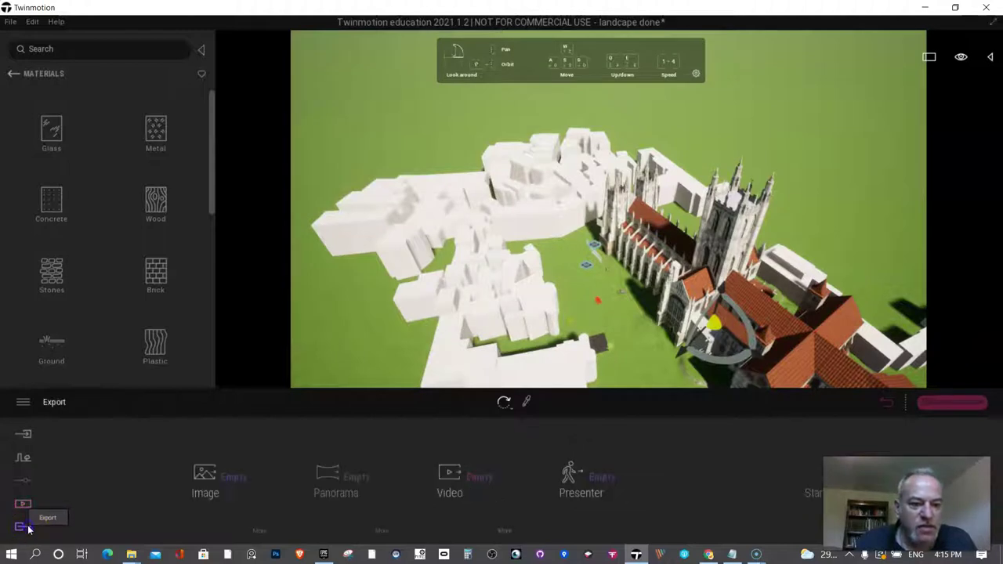
left_click(610, 479)
left_click(605, 477)
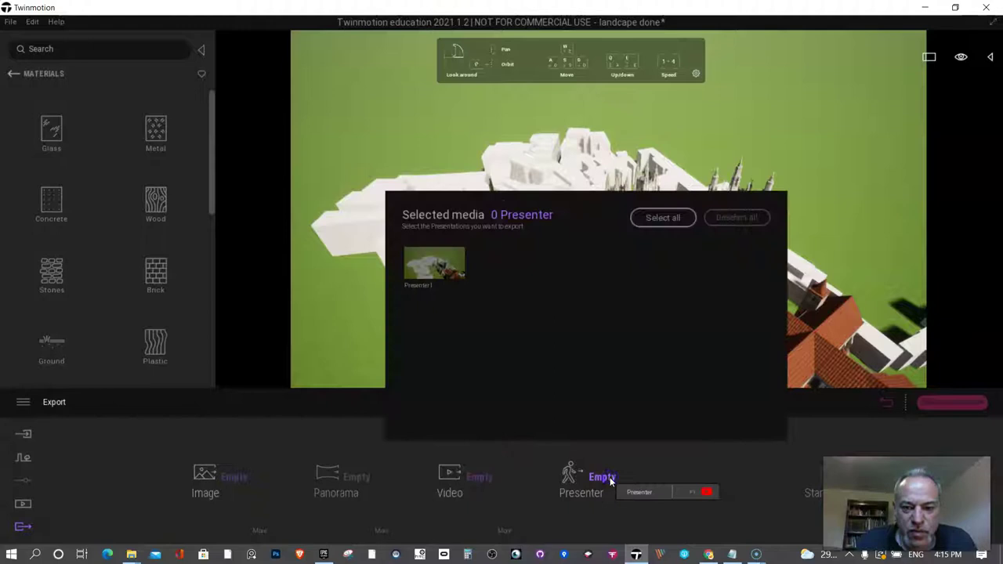
left_click(454, 285)
left_click(611, 493)
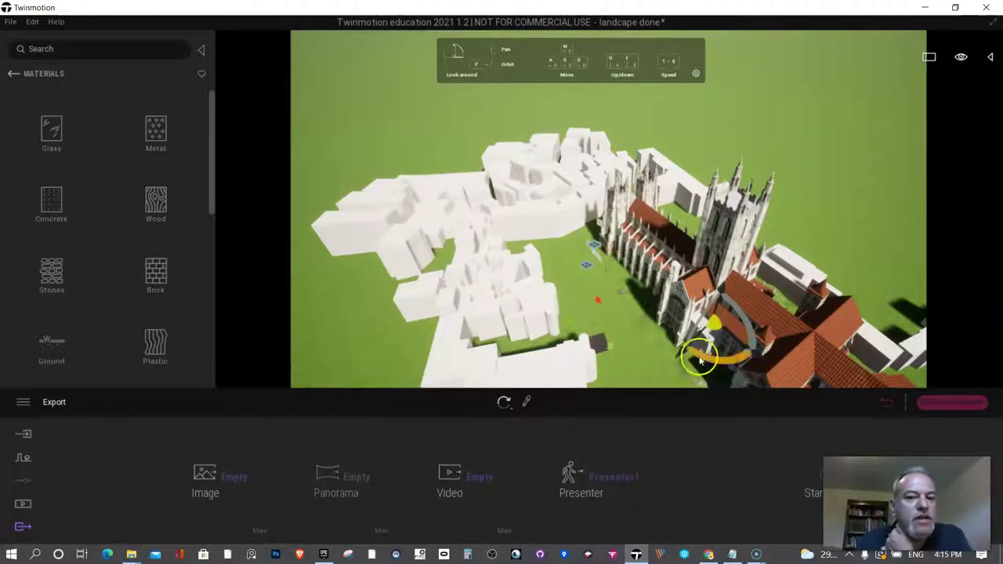
- Reopen the Presenter1 presentation and move its timeline playhead into the first image, Image5
left_click(32, 505)
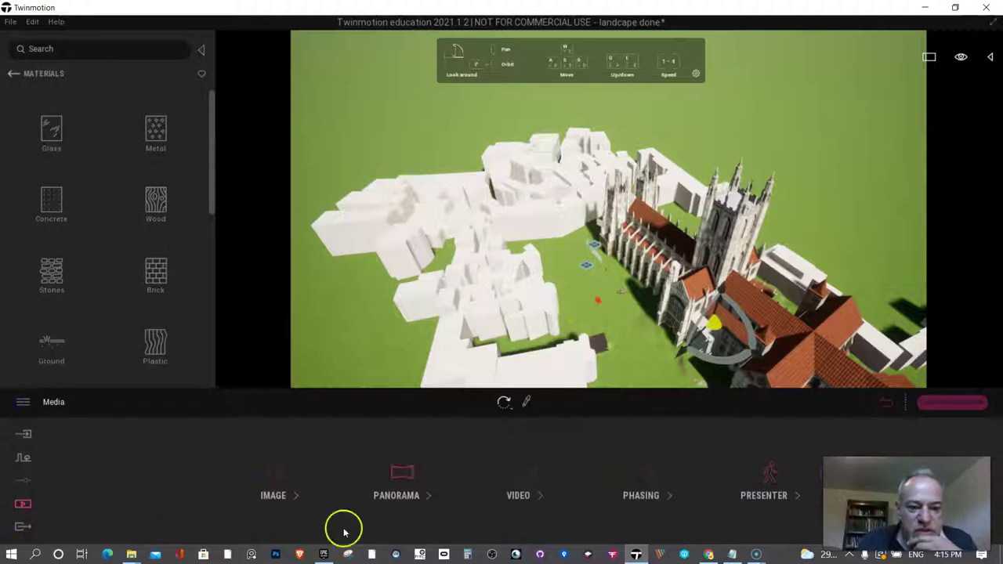
left_click(770, 494)
left_click(249, 432)
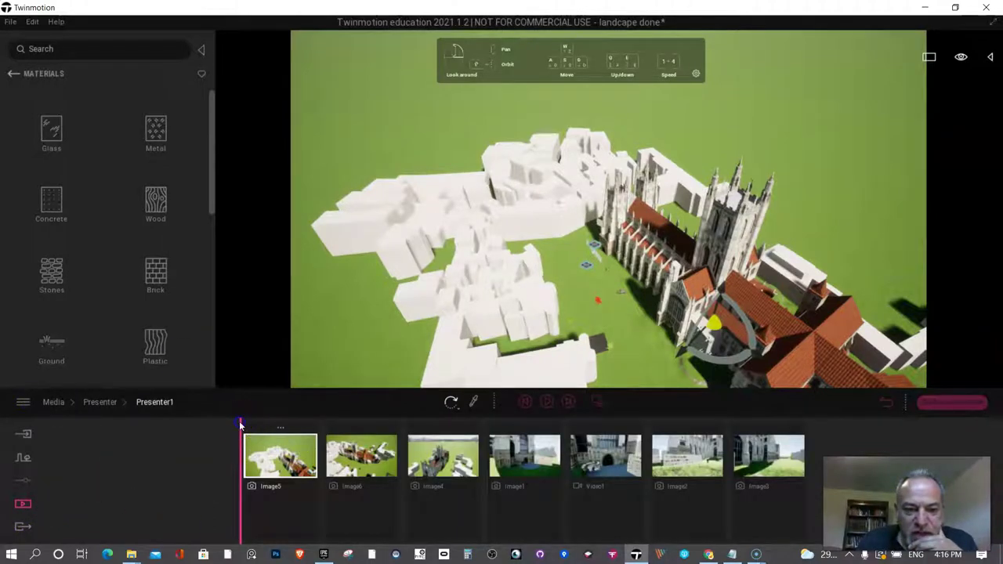
left_click_drag(262, 422, 250, 439)
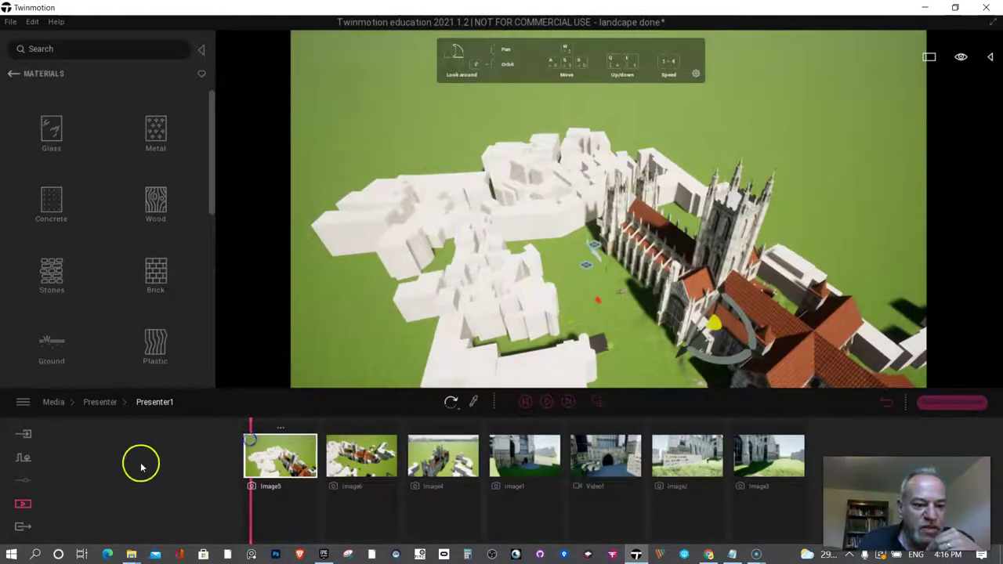
- Start the export of the Presenter1 presentation and browse to Seagate Portable Drive (E:) for its destination
left_click(31, 529)
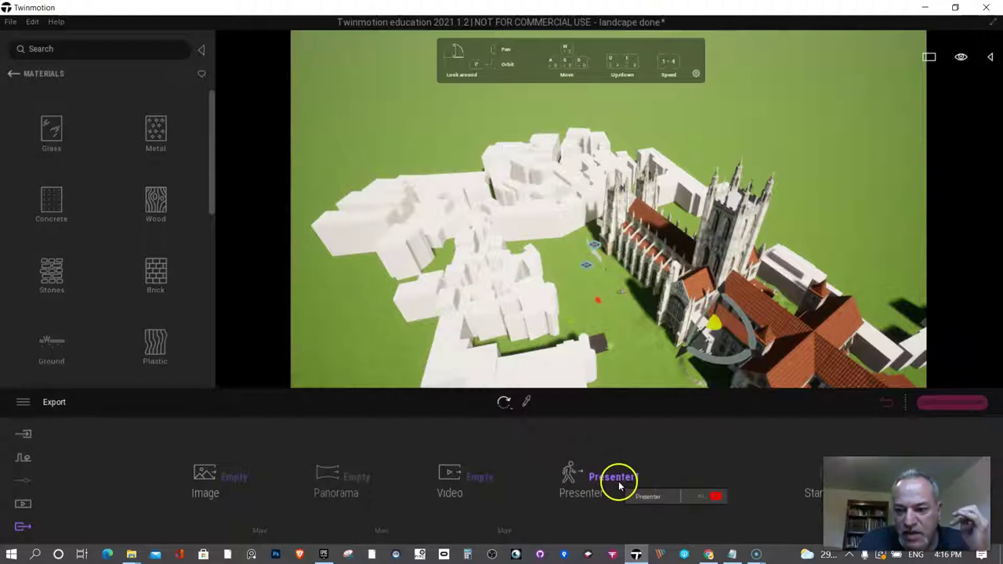
left_click_drag(869, 513, 881, 383)
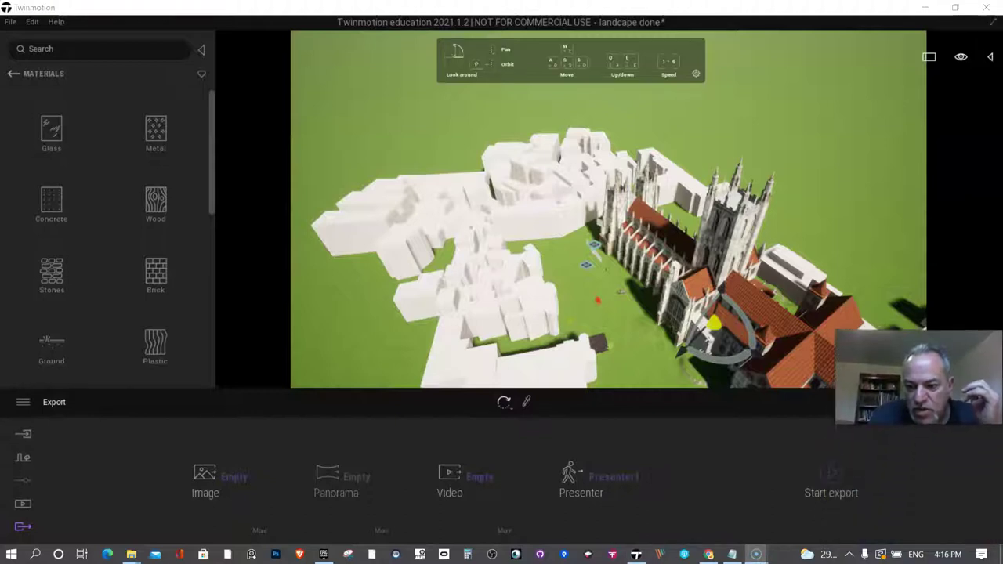
left_click(831, 473)
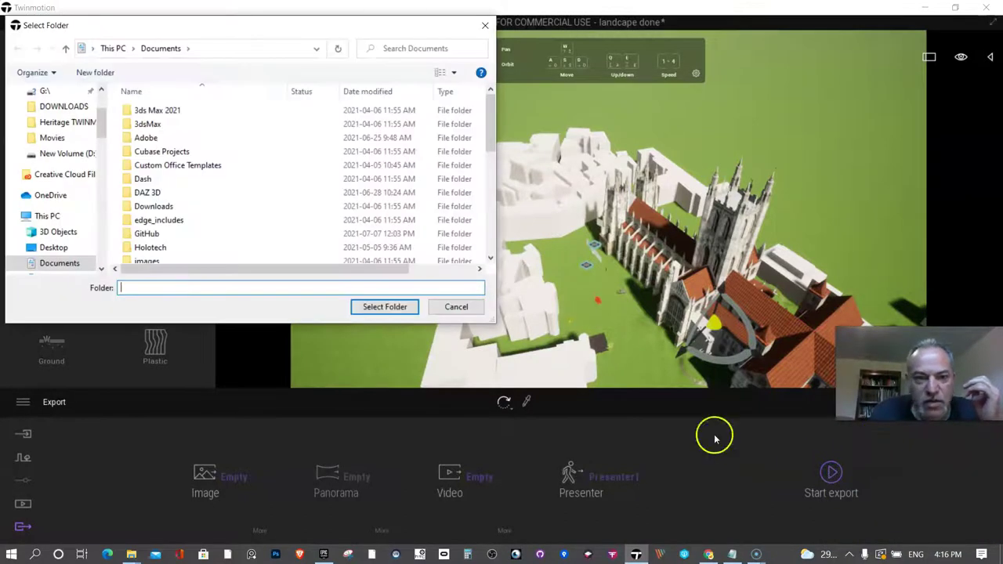
scroll(54, 235, "down", 5)
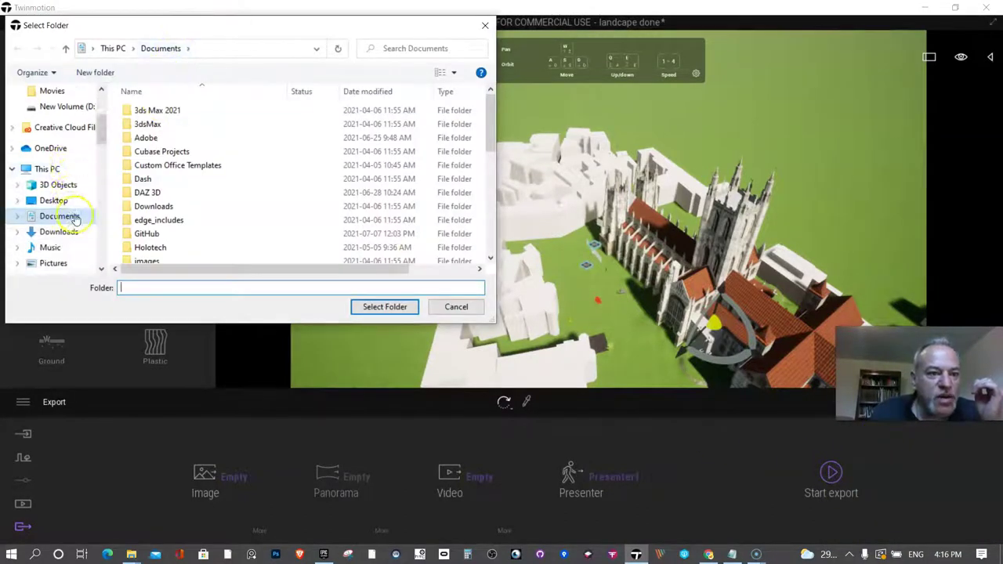
scroll(76, 221, "down", 6)
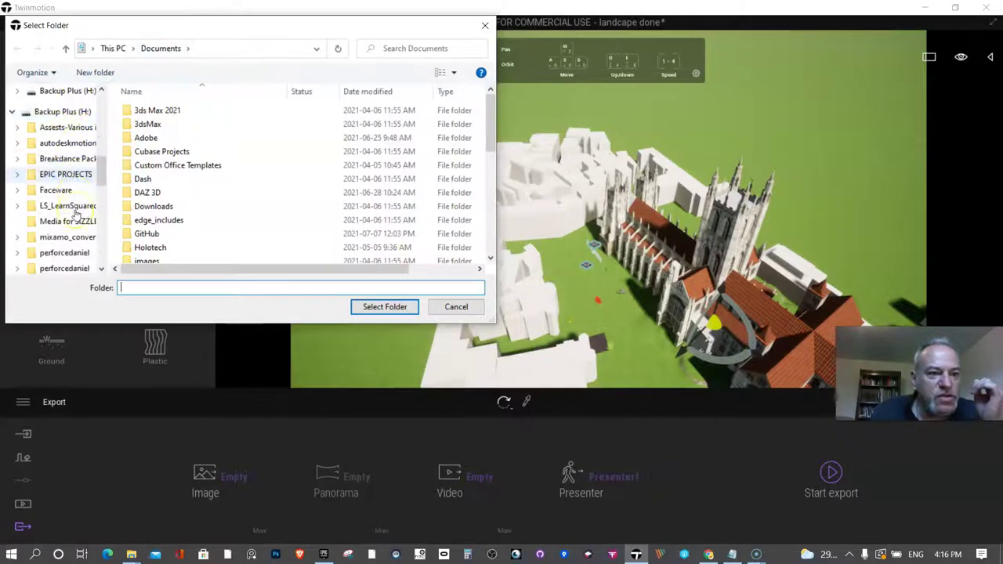
left_click(82, 207)
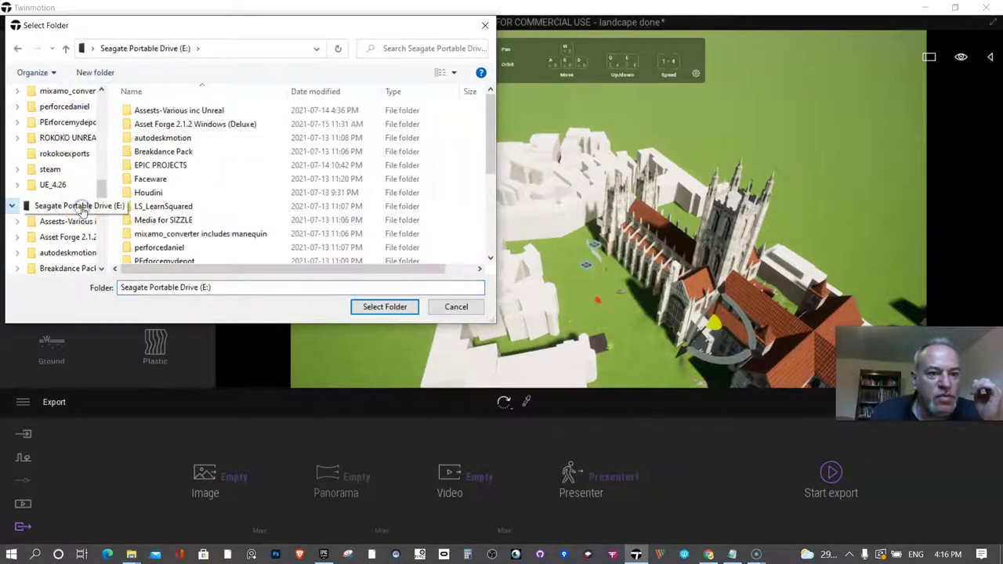
scroll(81, 210, "down", 3)
scroll(81, 211, "up", 1)
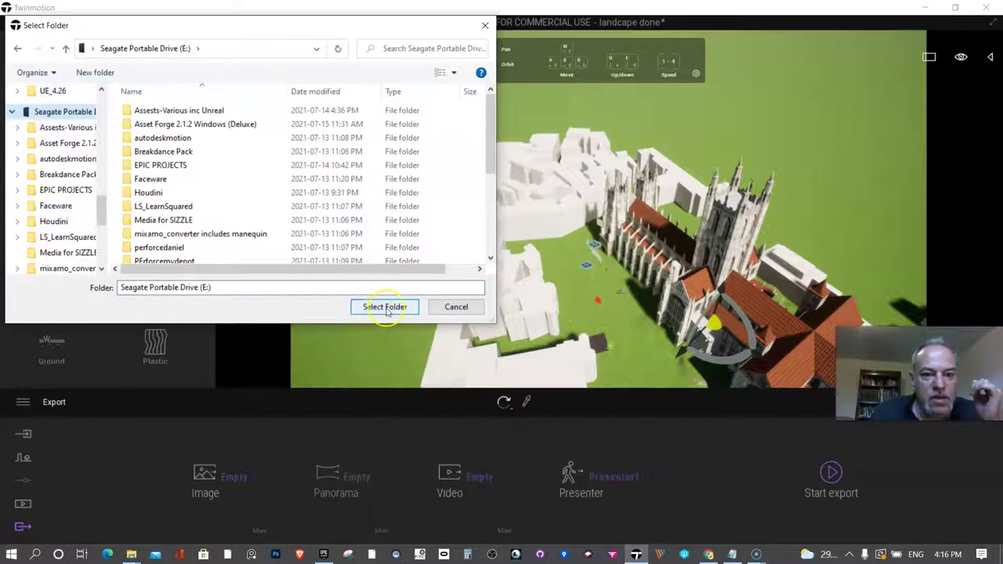
- Create a new folder named "export twinmotion" in the root of Seagate Portable Drive (E:)
scroll(279, 213, "down", 4)
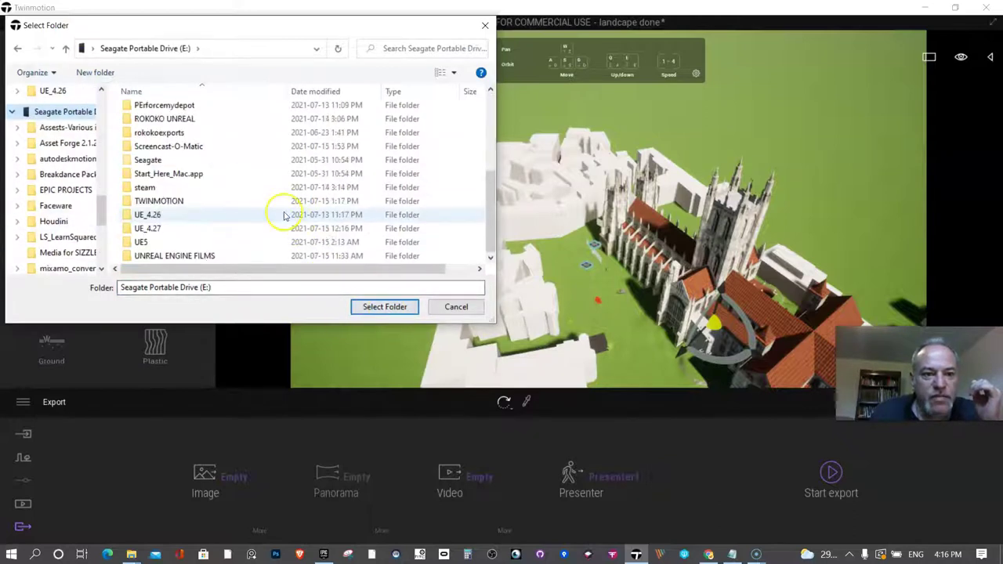
right_click(450, 239)
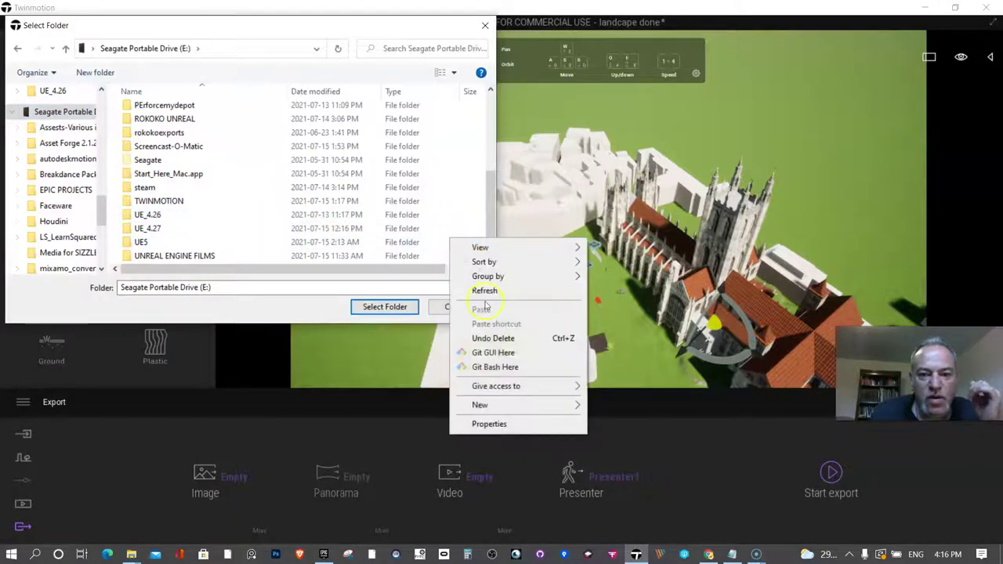
mouse_move(559, 408)
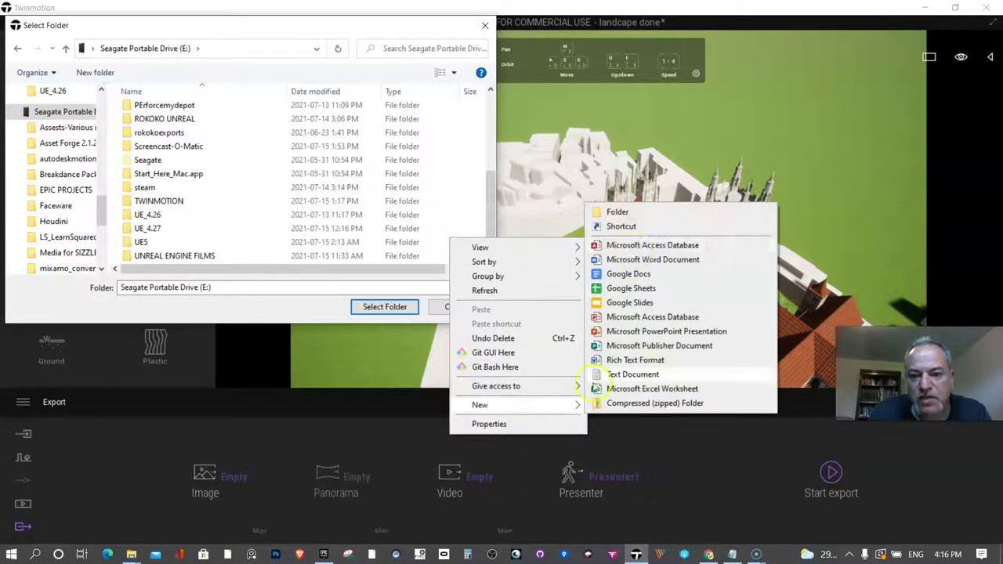
left_click(632, 213)
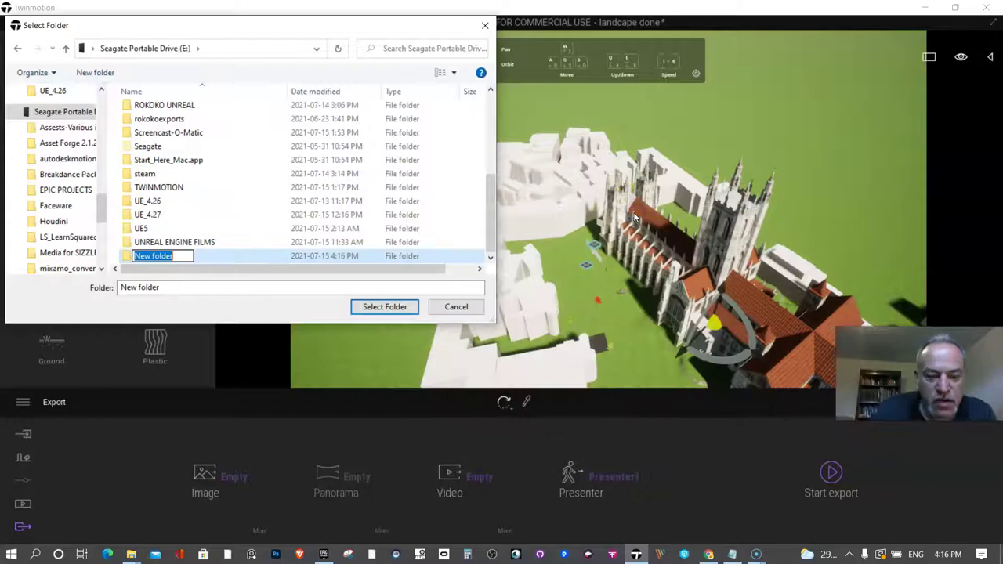
type("export twinmotion")
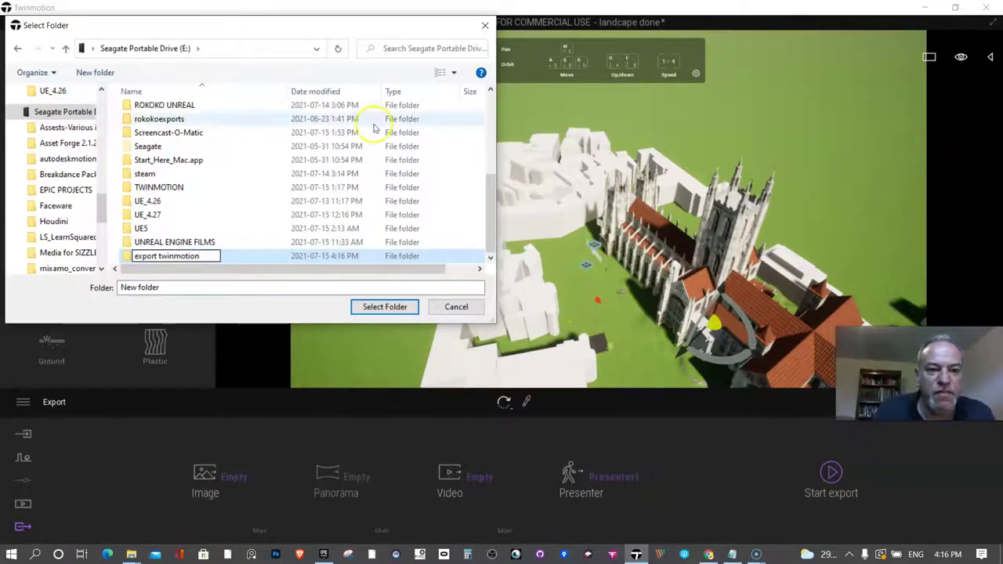
left_click(191, 286)
- Open the export twinmotion folder and confirm it as the export destination
left_click(147, 261)
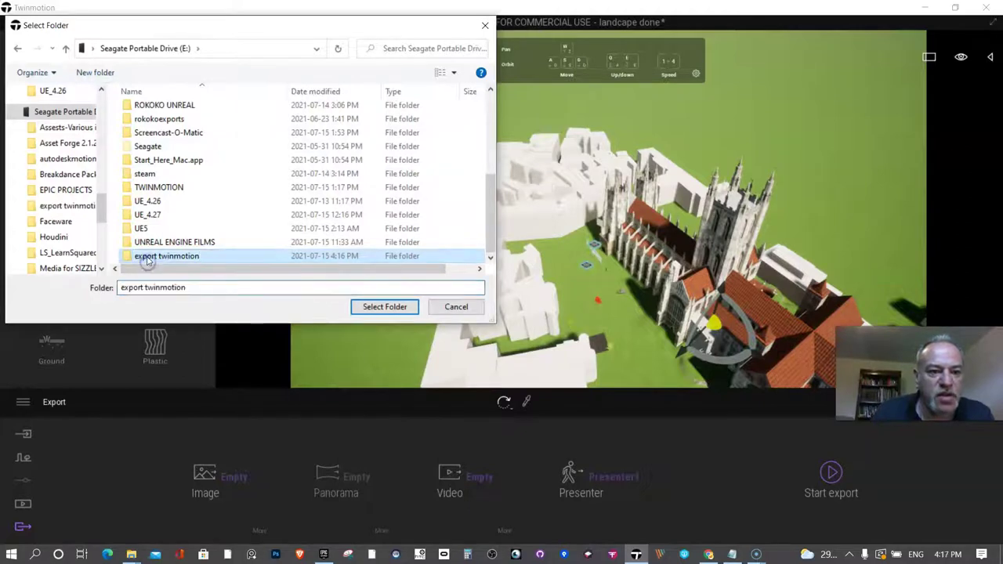
double_click(147, 257)
left_click(376, 308)
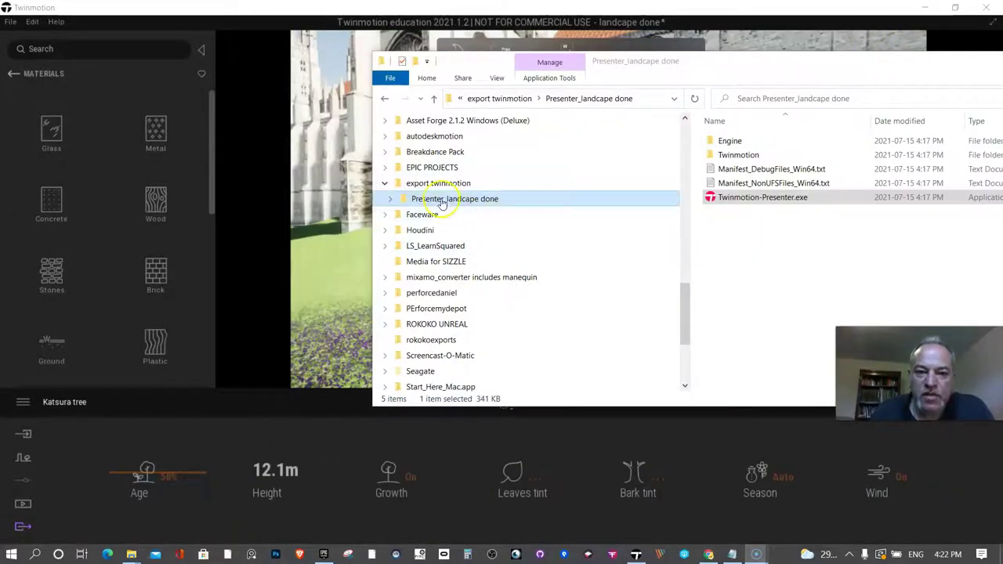
- In File Explorer, compress the exported "Presenter_landcape done" folder inside export twinmotion into a zip file
left_click(455, 185)
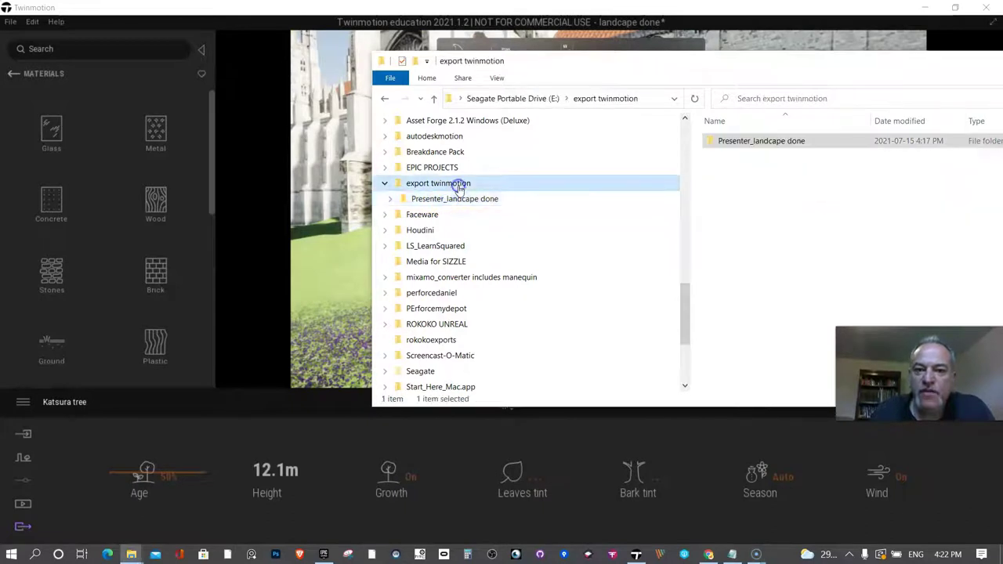
left_click(798, 159)
right_click(789, 145)
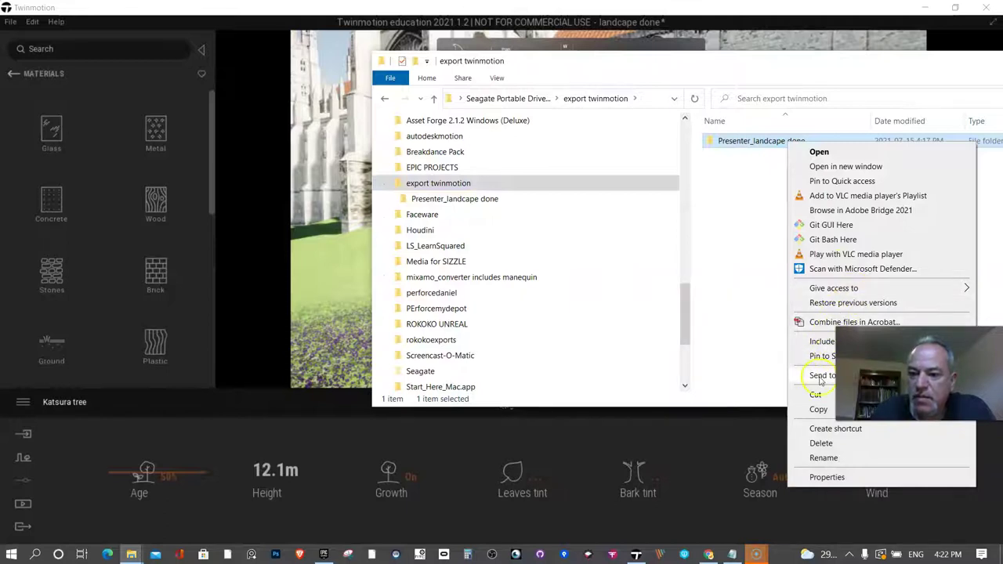
mouse_move(824, 376)
left_click(670, 391)
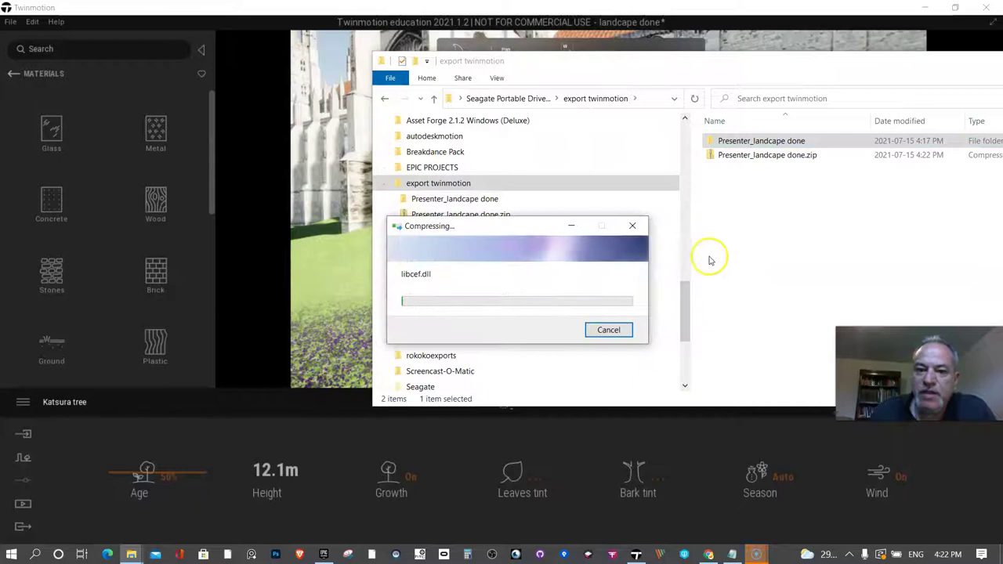
- Launch Twinmotion-Presenter.exe from the uncompressed "Presenter_landcape done" folder and close the SteamVR window
double_click(760, 143)
double_click(738, 200)
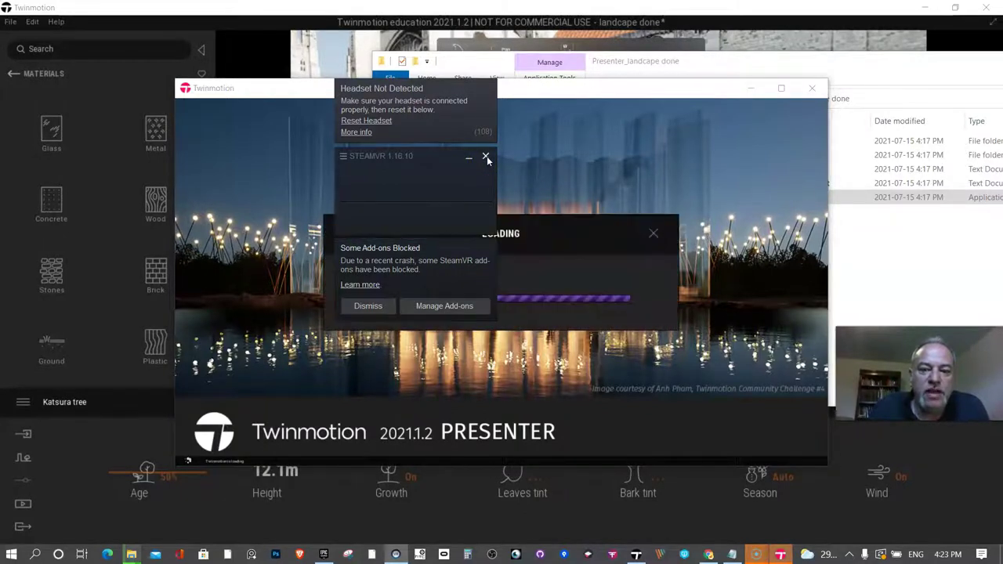
left_click(486, 158)
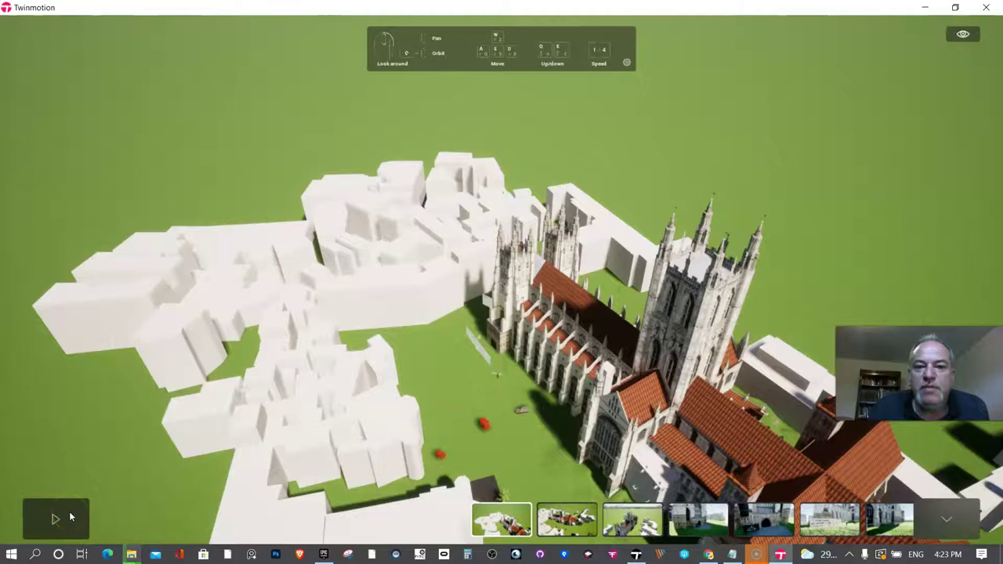
- Collapse the thumbnail strip, play the exported presentation, and look around the cathedral views as it runs
left_click(949, 521)
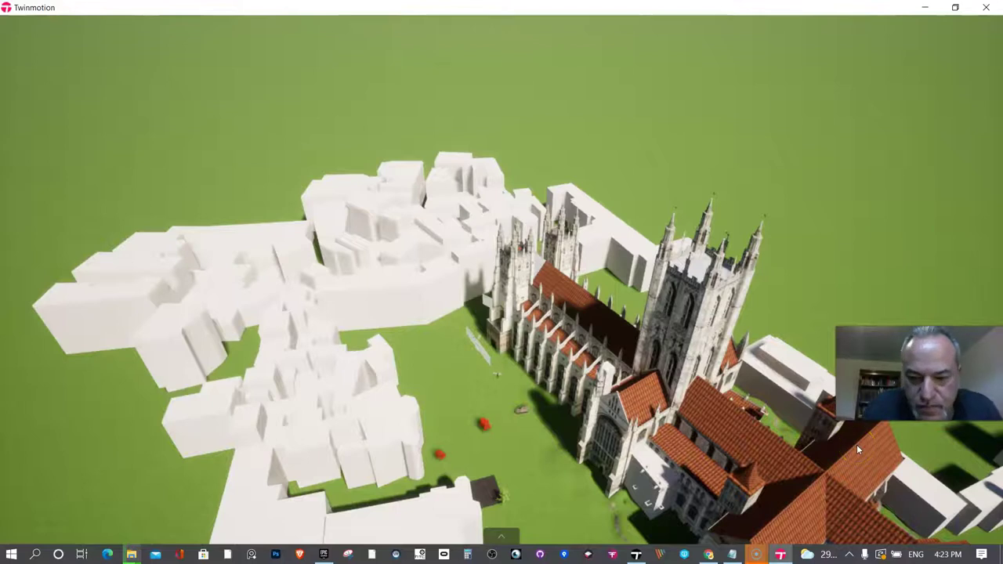
left_click(65, 513)
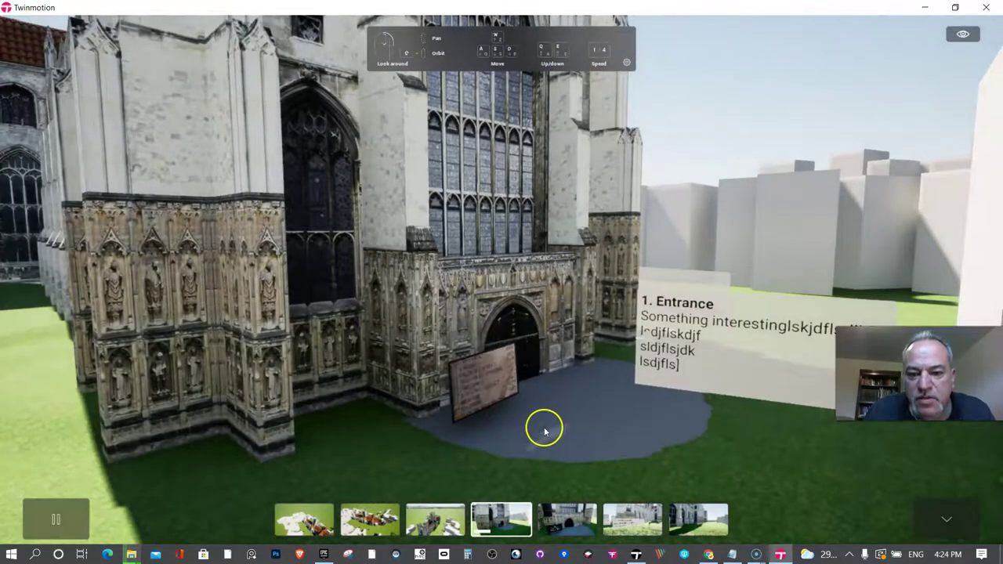
left_click_drag(606, 431, 606, 430)
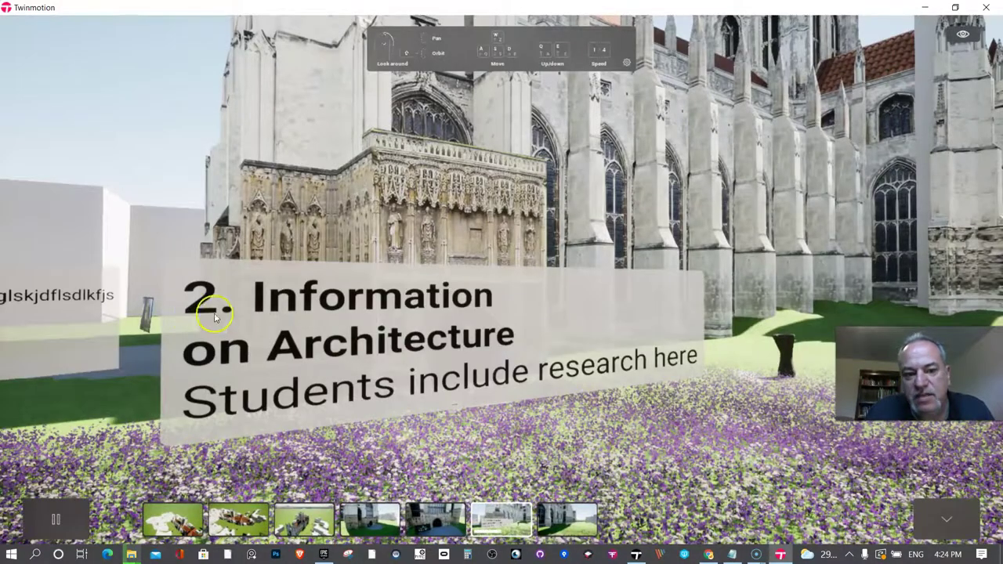
left_click_drag(217, 315, 282, 325)
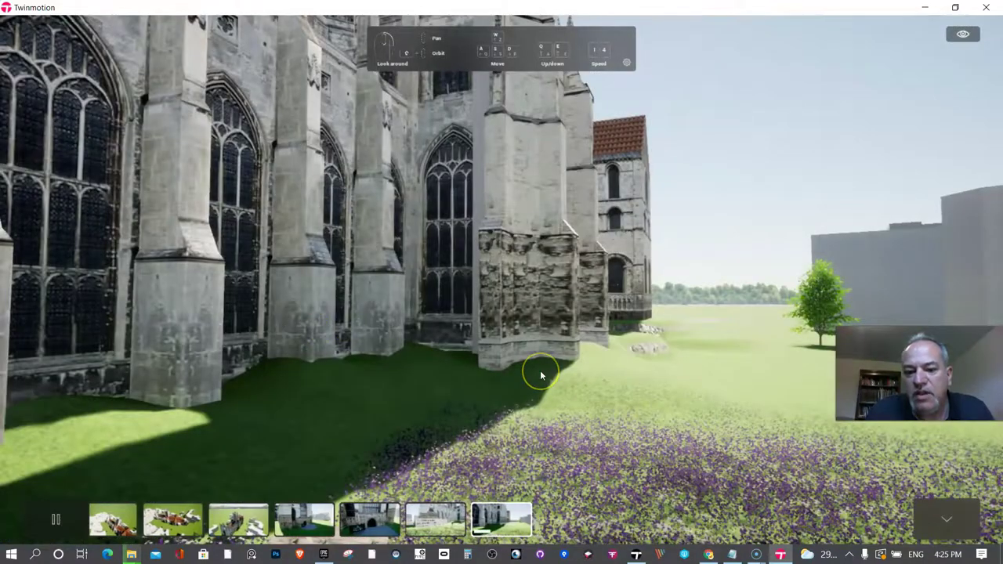
left_click_drag(541, 376, 540, 376)
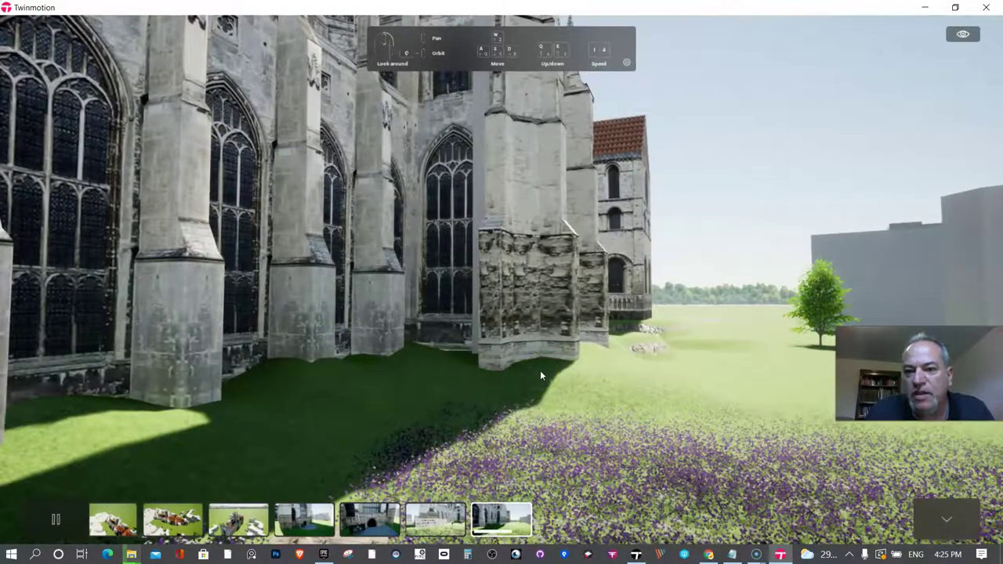